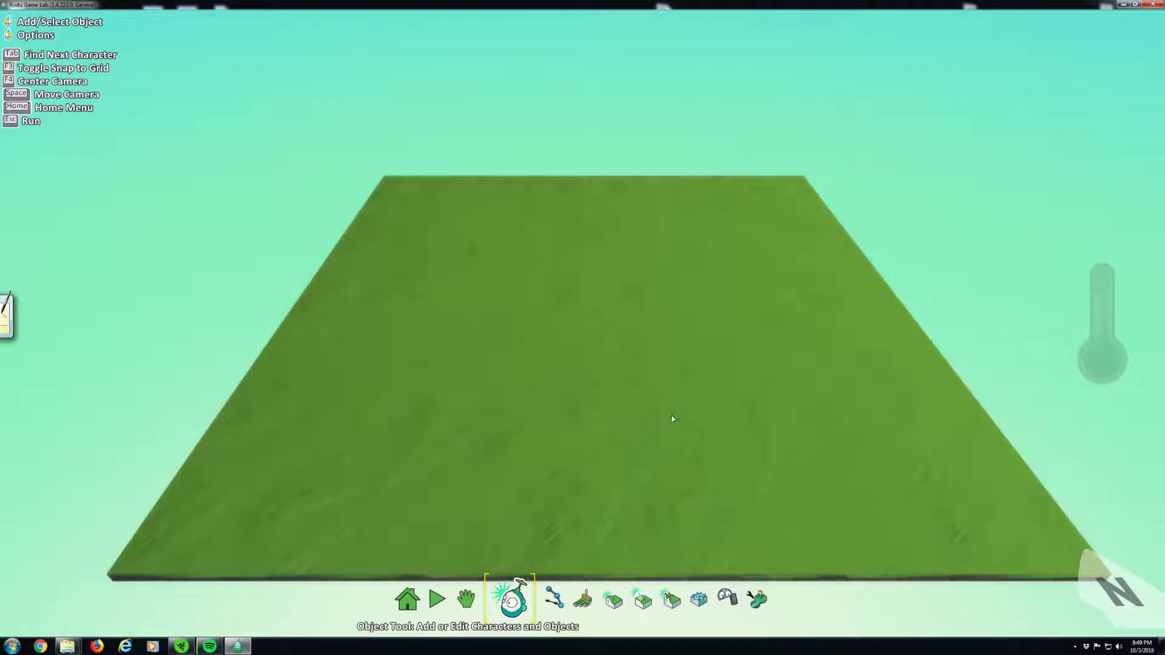
Add a Kodu character to the front right area of the terrain and color it blue.
left_click(714, 445)
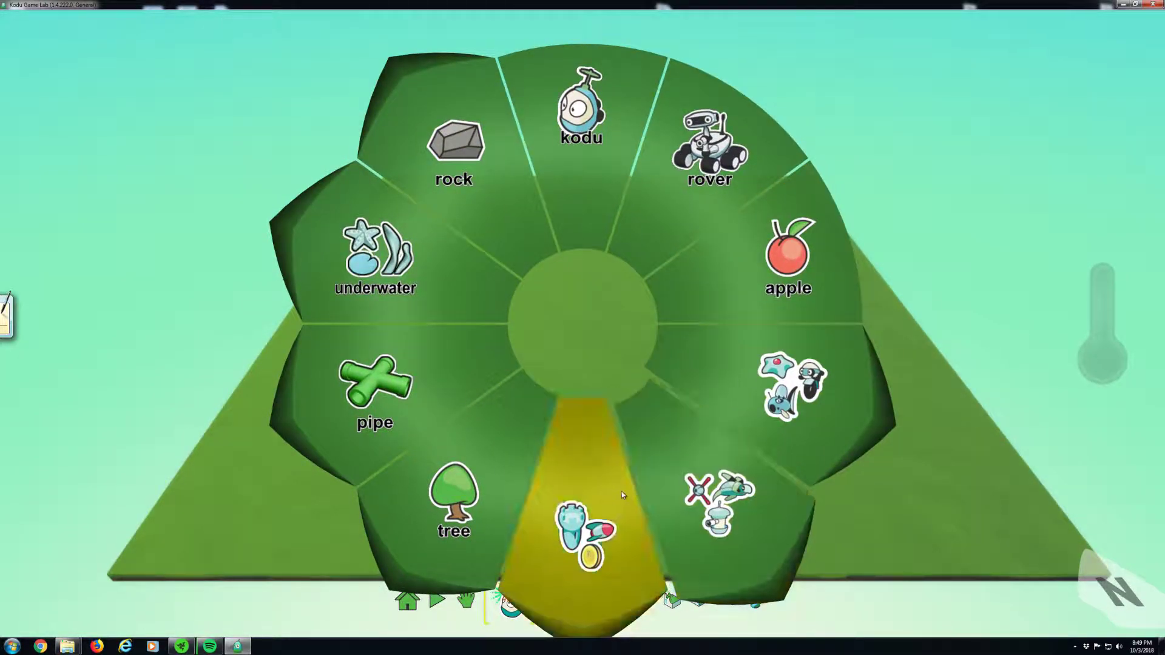
left_click(582, 188)
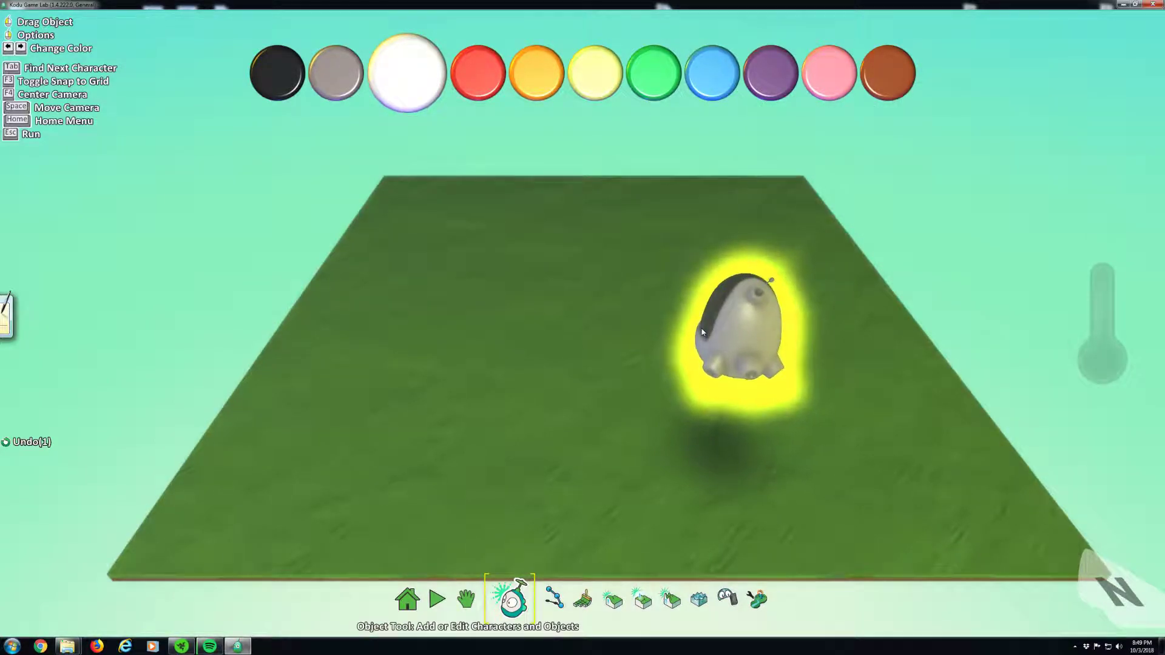
key("Right")
key("Right")
key("Right")
key("Right")
key("Left")
key("Left")
key("Left")
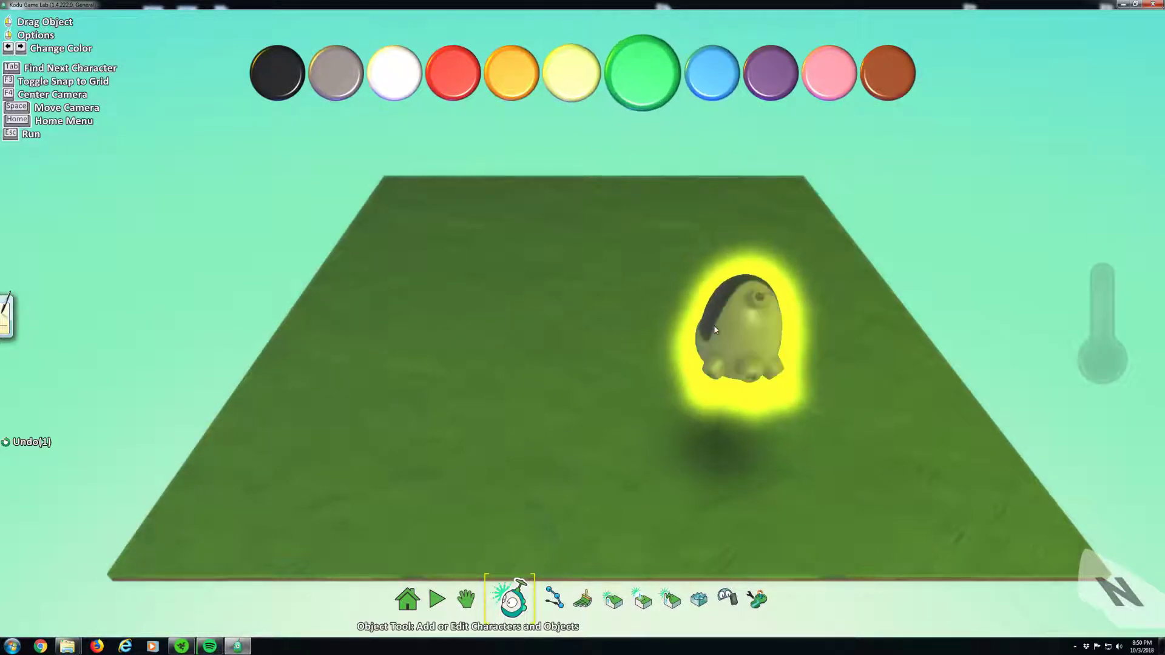
key("Left")
key("Left")
key("Right")
key("Right")
key("Right")
key("Right")
key("Right")
key("Right")
key("Right")
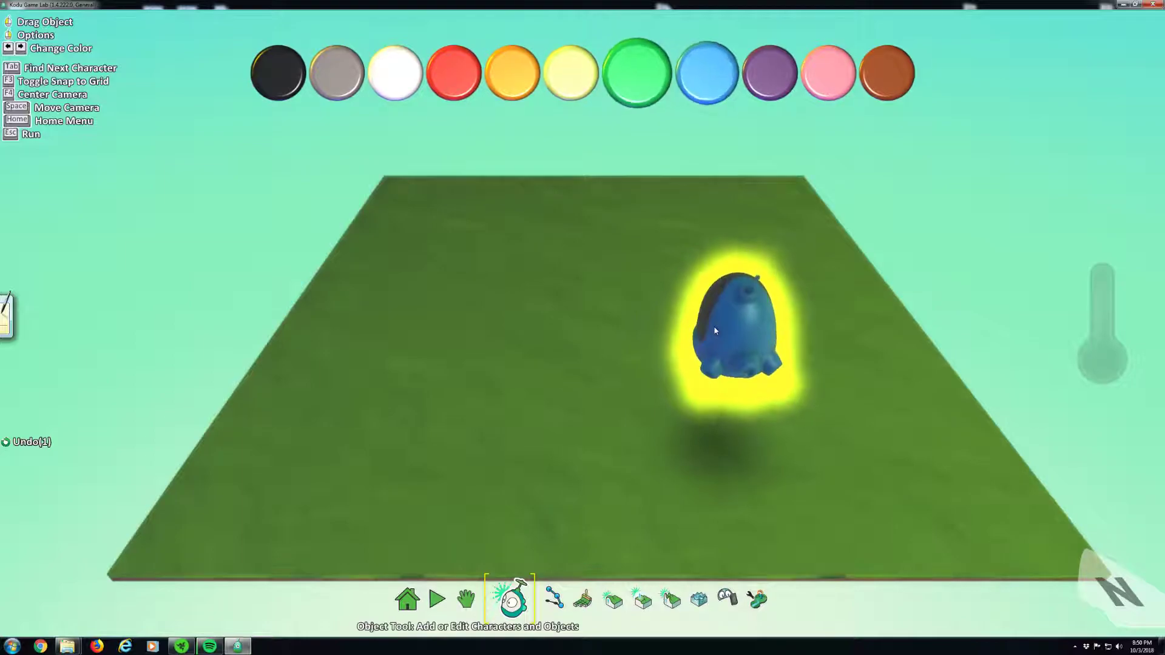
key("Right")
key("Left")
key("Left")
Paste a copy of the blue Kodu on the left side of the terrain and cut that duplicate again.
right_click(748, 330)
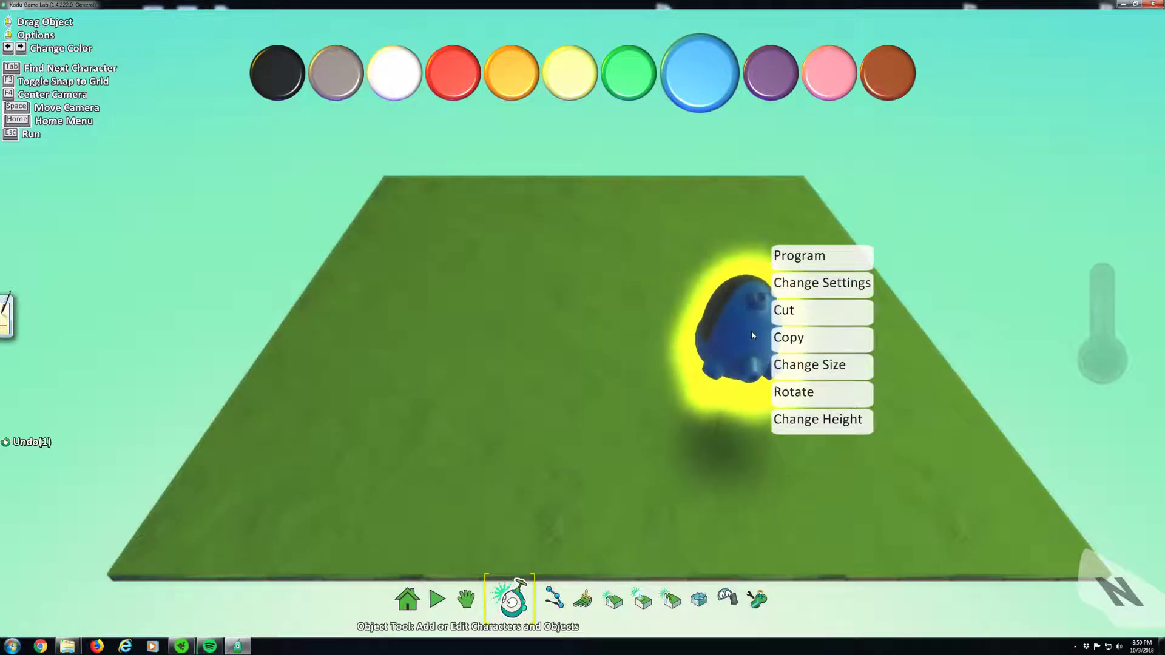
left_click(813, 344)
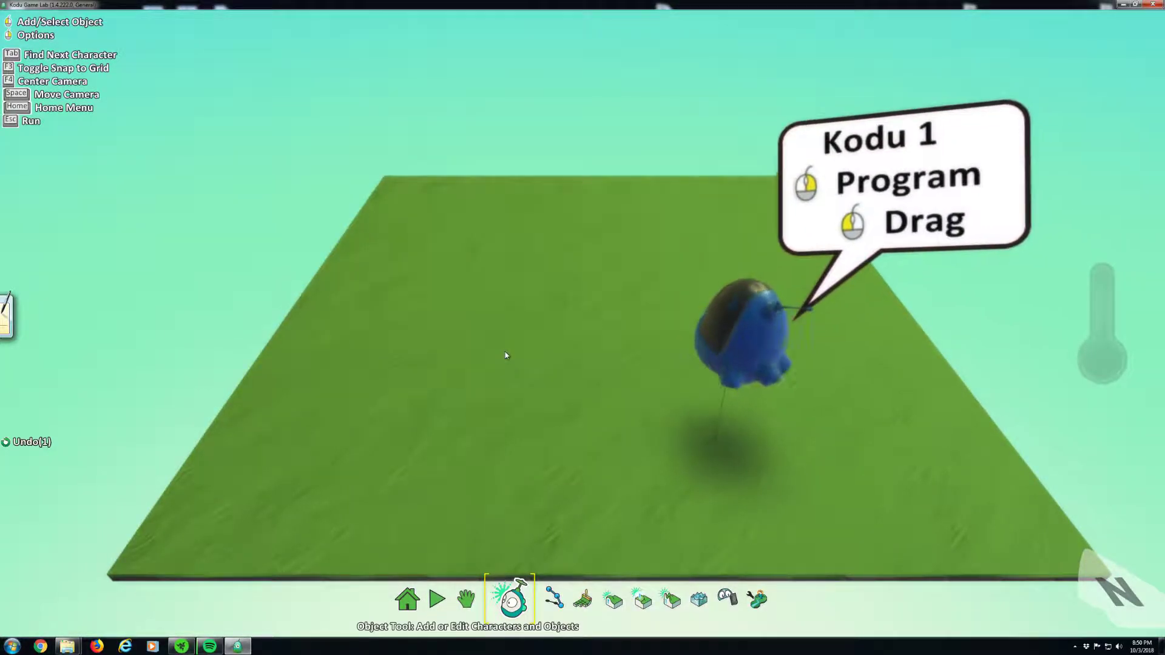
right_click(479, 355)
left_click(567, 385)
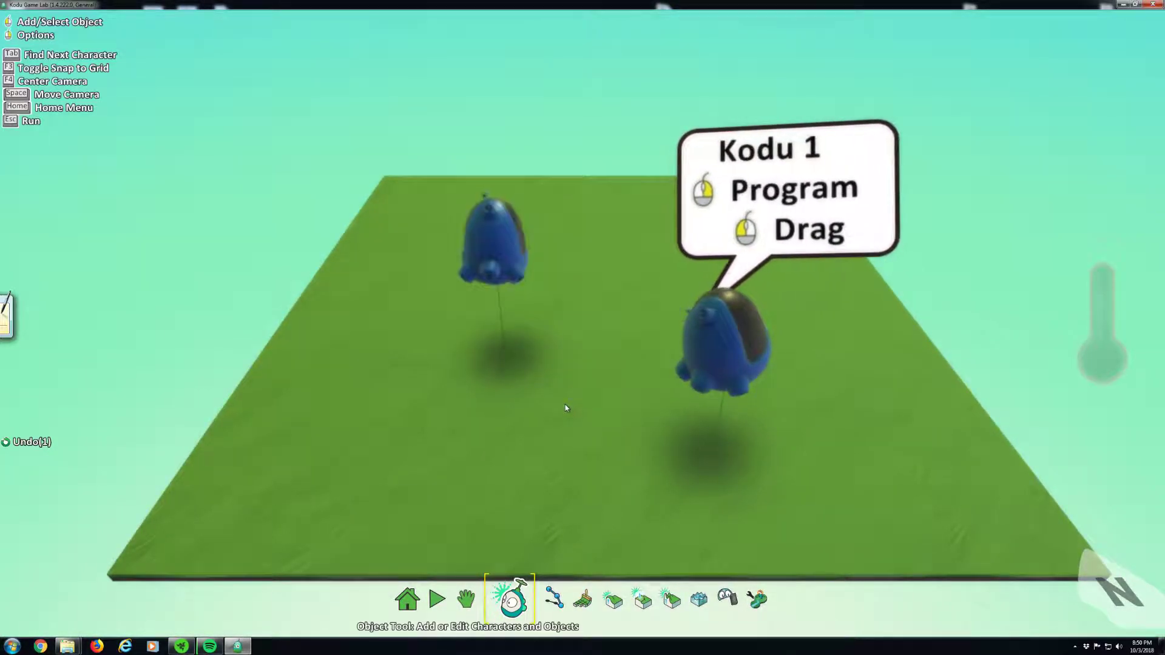
right_click(489, 242)
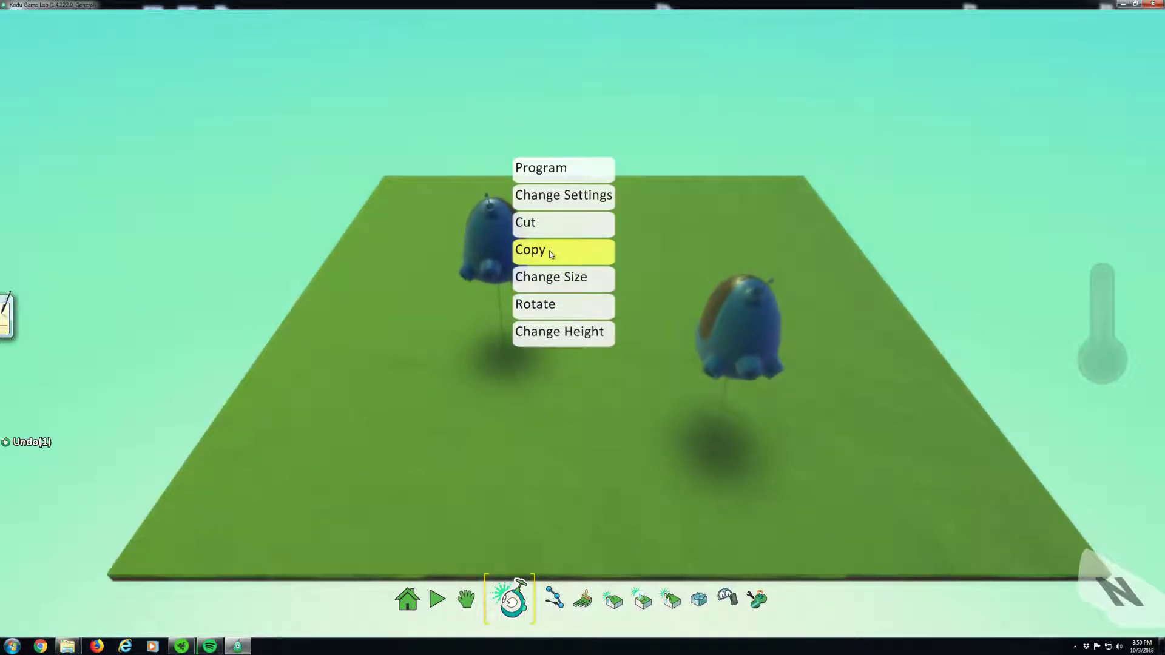
left_click(538, 222)
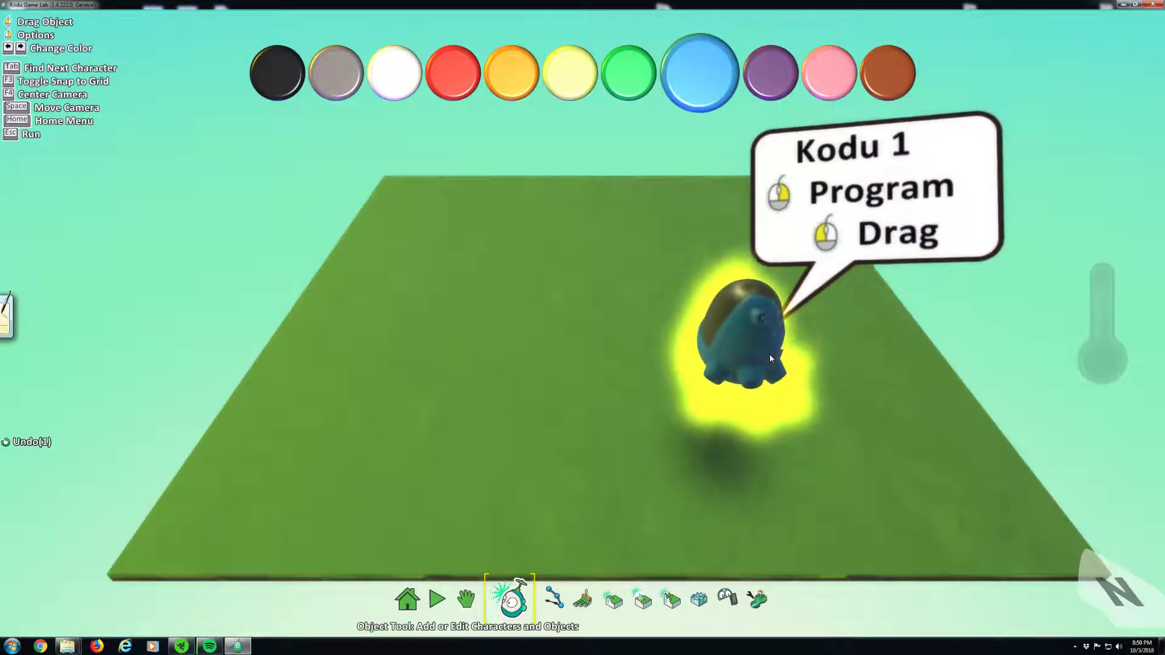
Set the blue Kodu's size to 0.8.
right_click(744, 326)
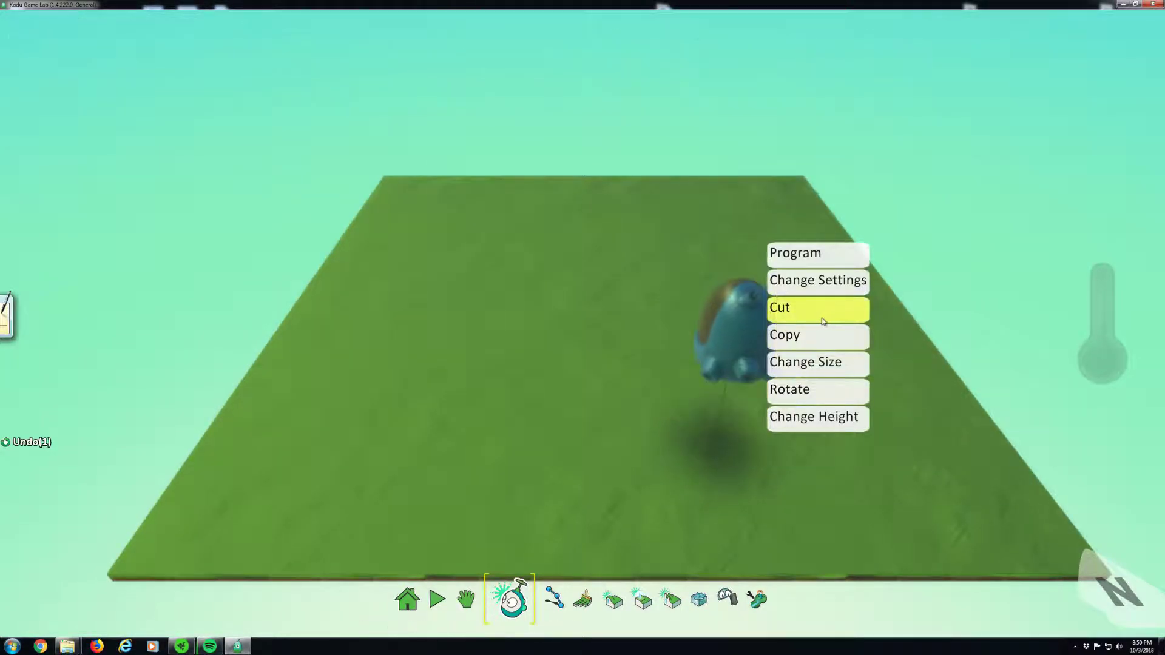
left_click(810, 362)
left_click_drag(469, 563, 430, 574)
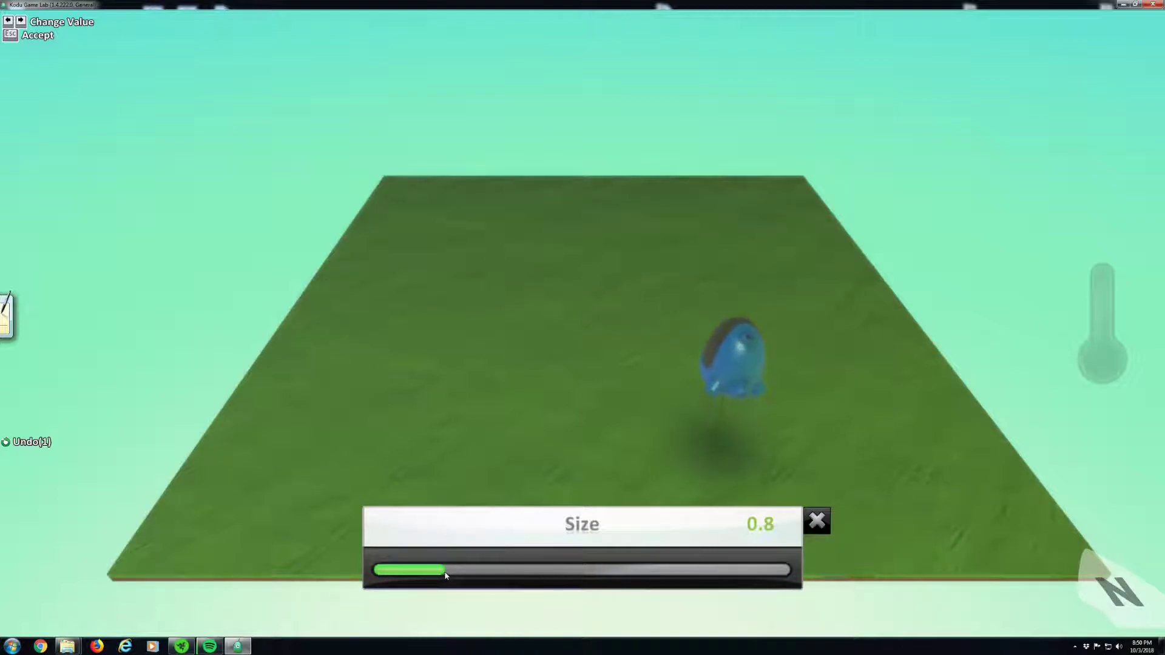
left_click(817, 520)
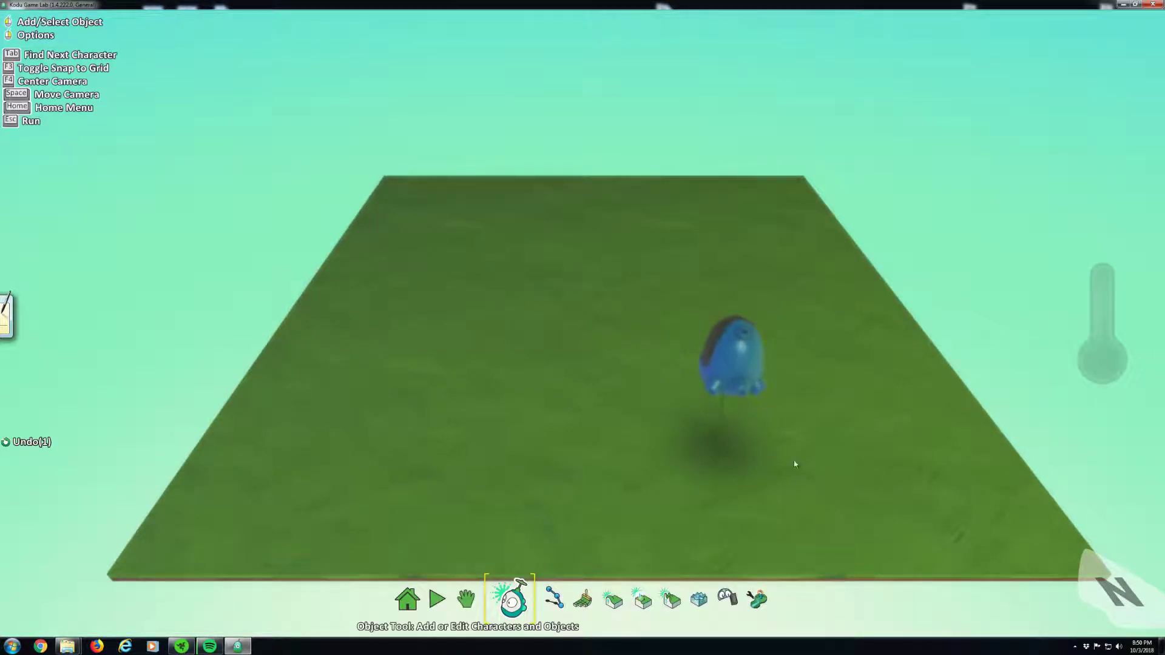
Rotate the blue Kodu so that its face points toward the front of the terrain.
right_click(734, 355)
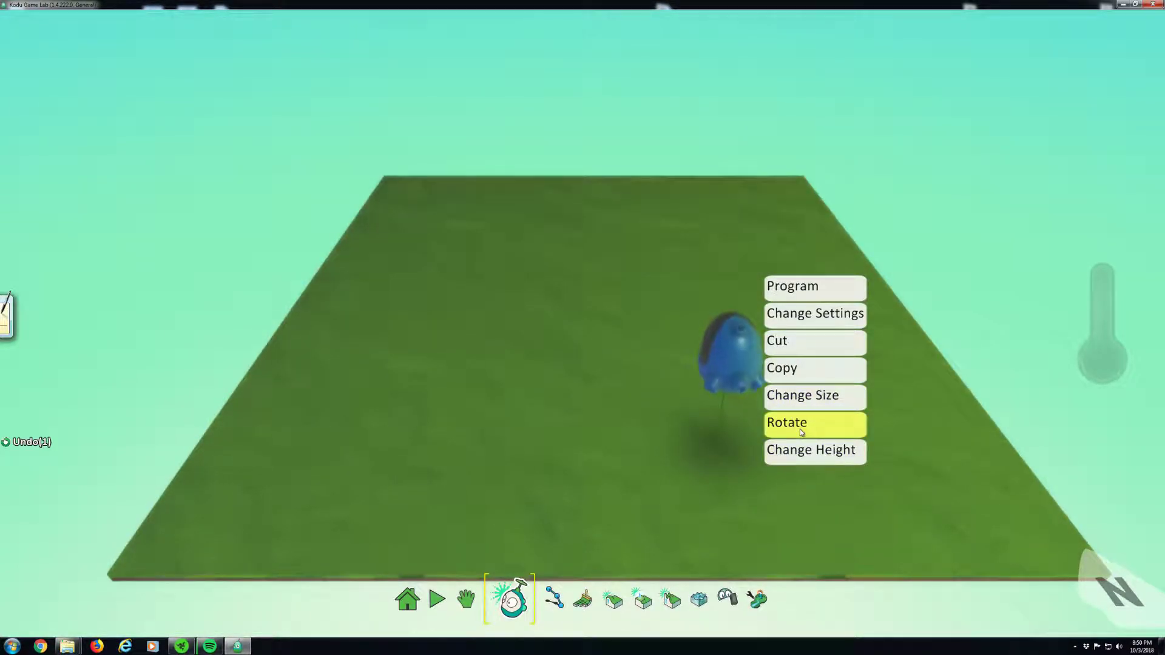
left_click(800, 428)
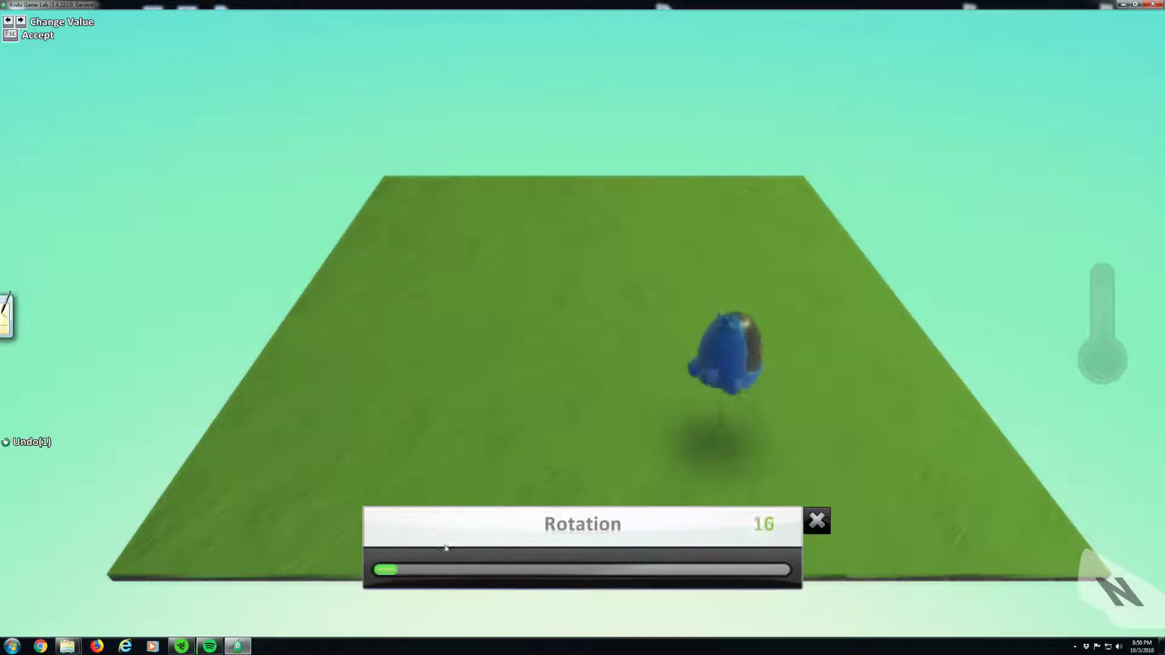
left_click_drag(433, 548, 698, 551)
key("Escape")
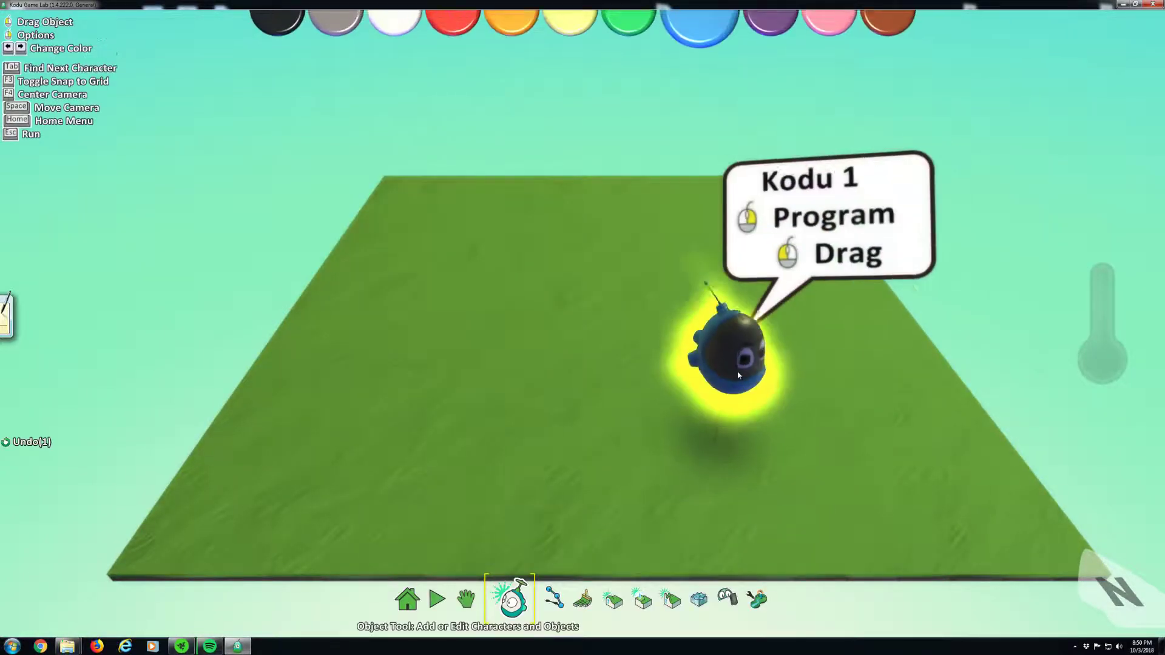
Lower the blue Kodu's height to the minimum so it rests on the ground.
right_click(737, 354)
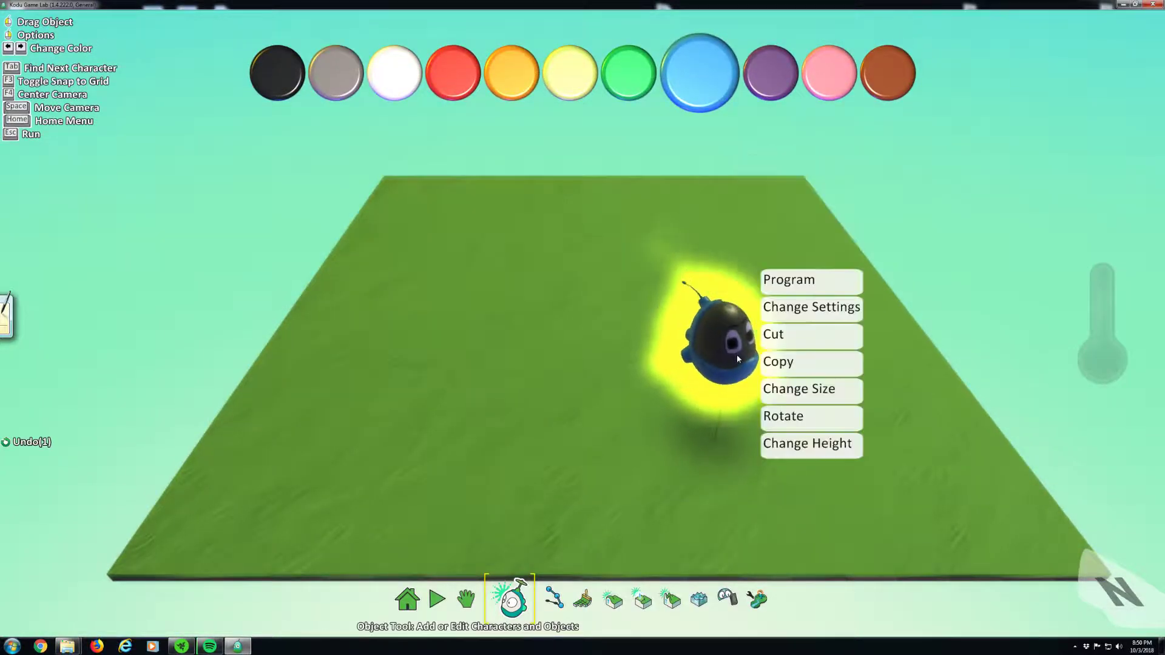
left_click(814, 450)
left_click_drag(401, 569, 378, 576)
left_click(816, 522)
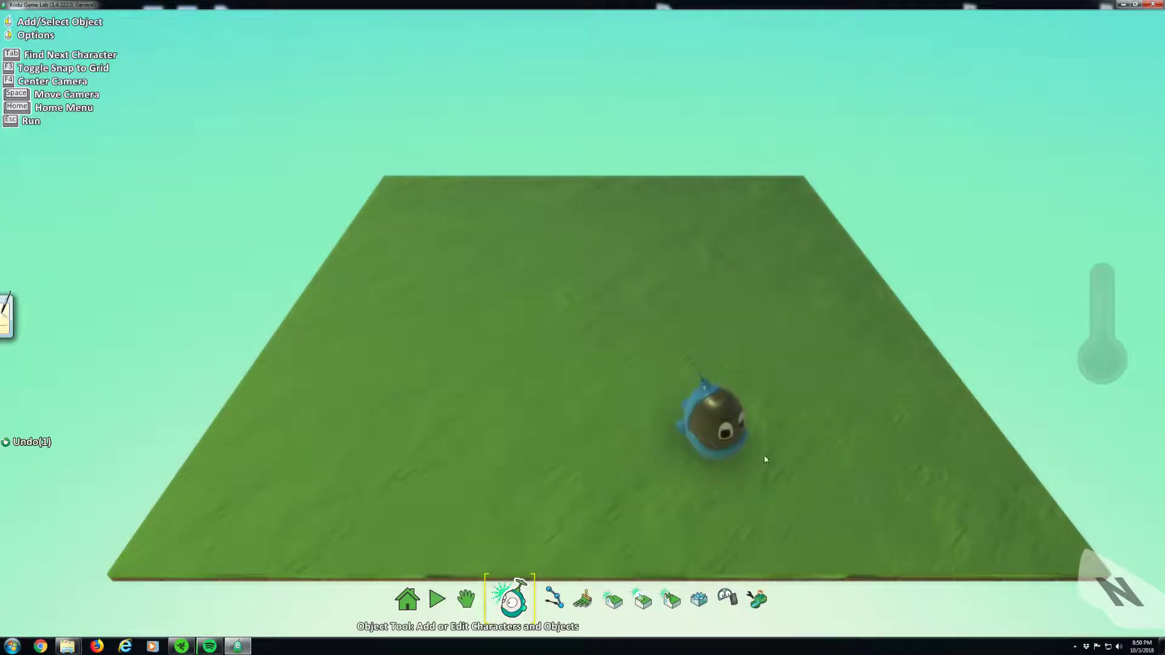
Program the Kodu's first rule with a WHEN condition of keyboard and WASD.
right_click(717, 412)
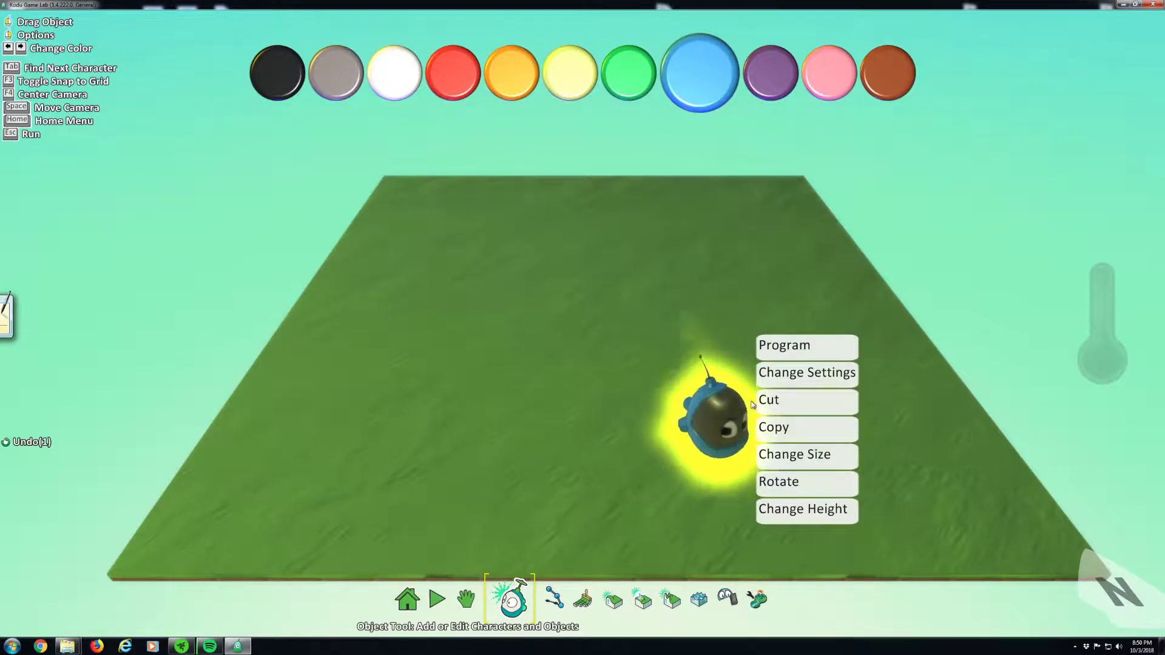
left_click(808, 346)
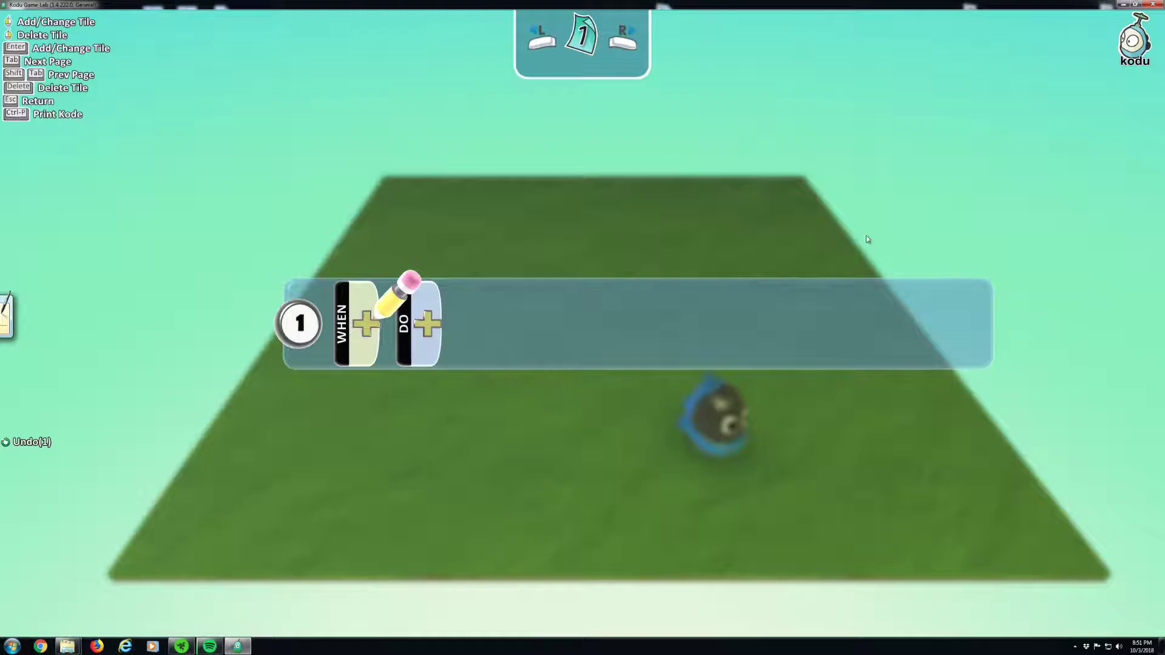
left_click(366, 323)
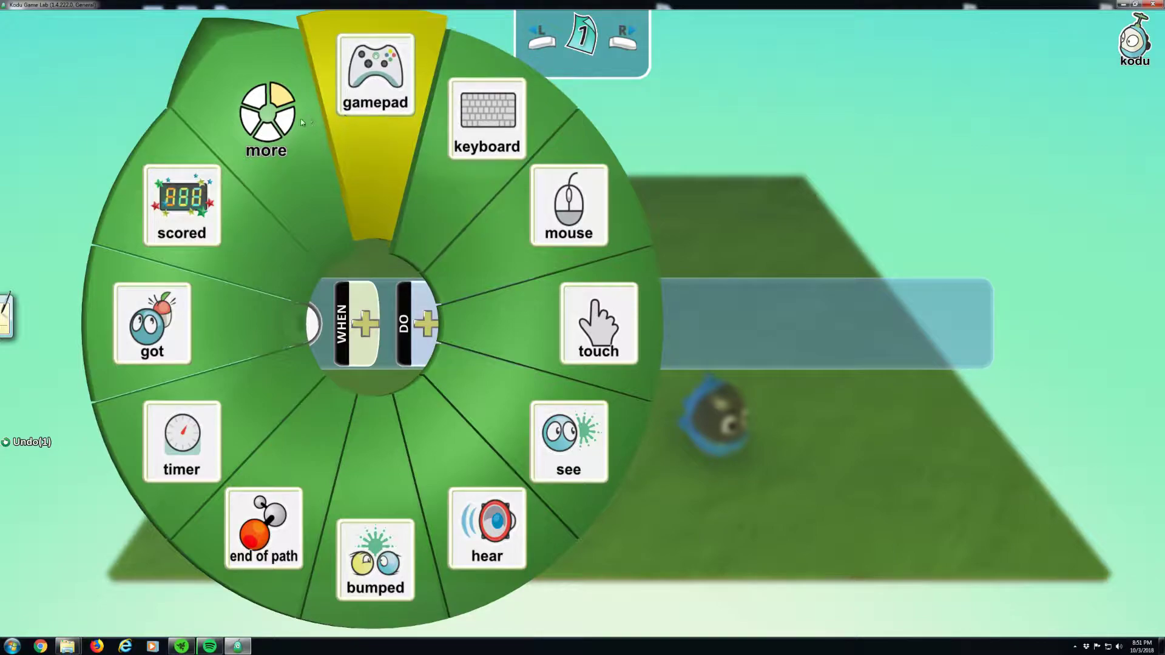
left_click(467, 158)
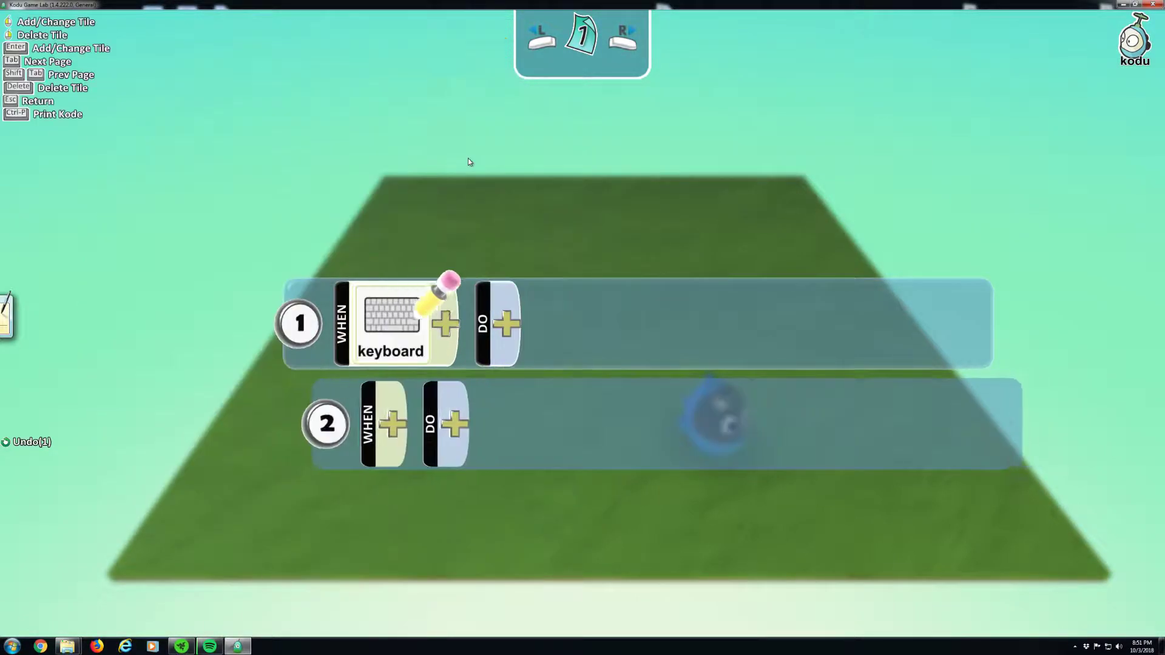
left_click(446, 333)
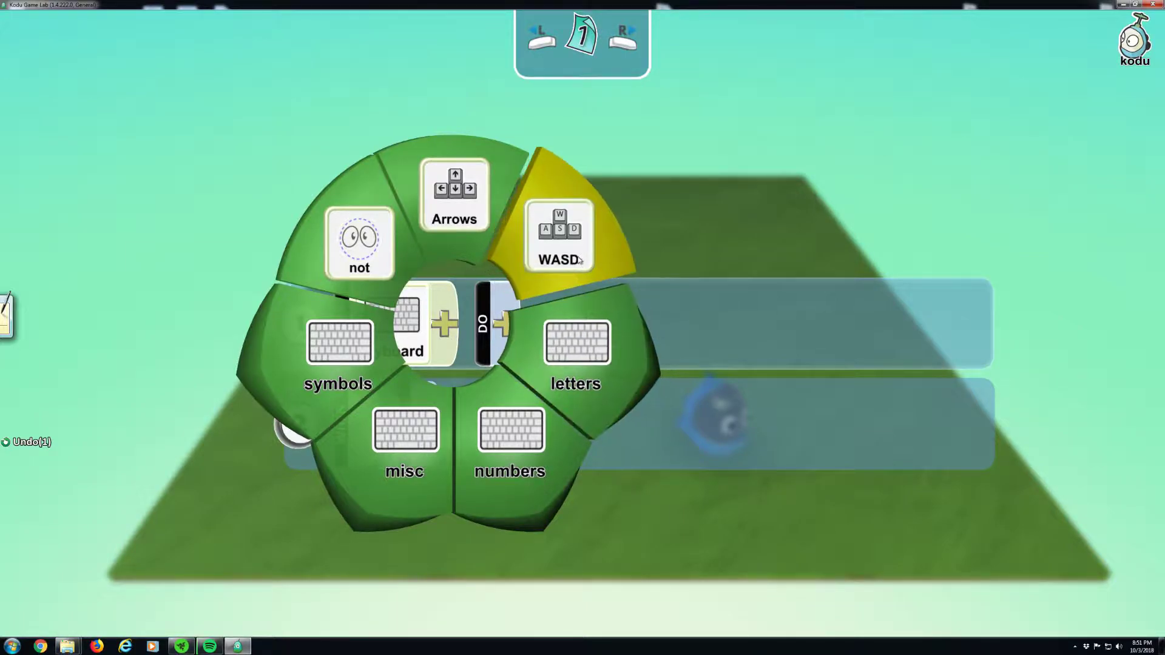
left_click(453, 334)
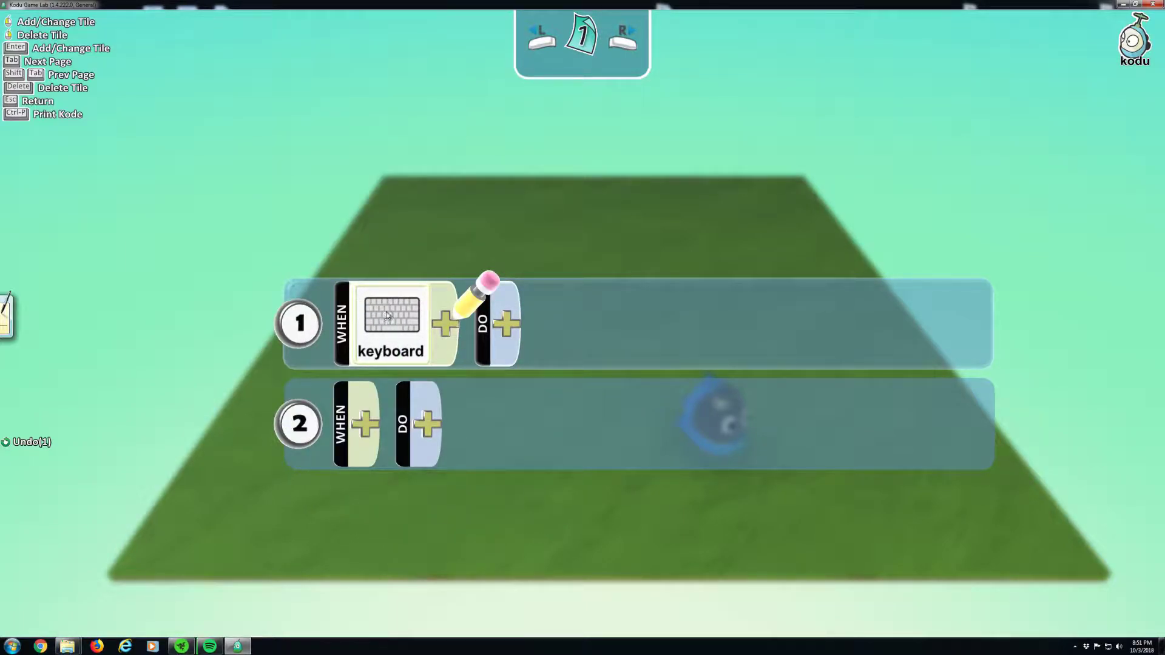
left_click(452, 331)
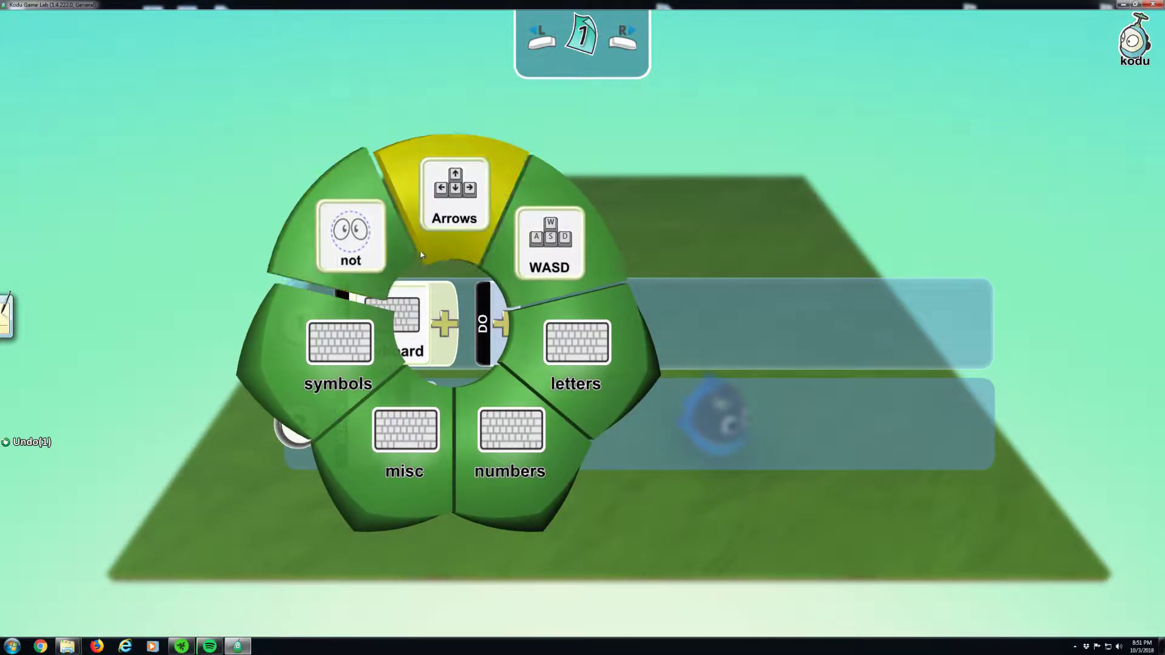
left_click(529, 287)
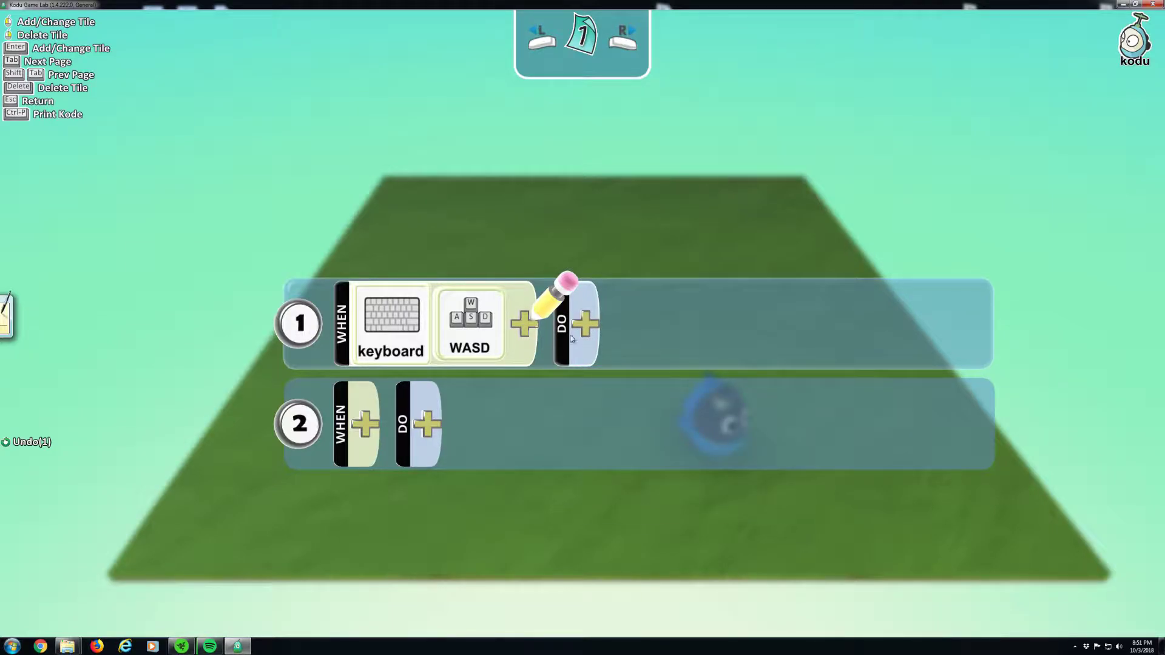
Set the first rule's DO action to move quickly and return to the world editor.
left_click(586, 324)
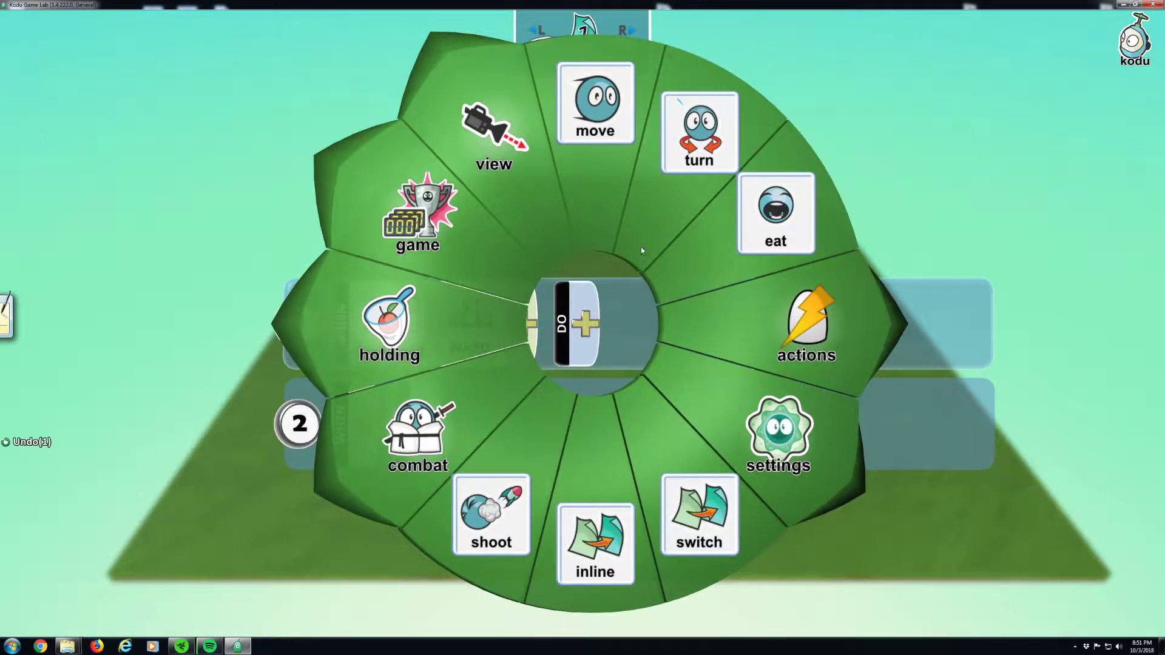
left_click(607, 160)
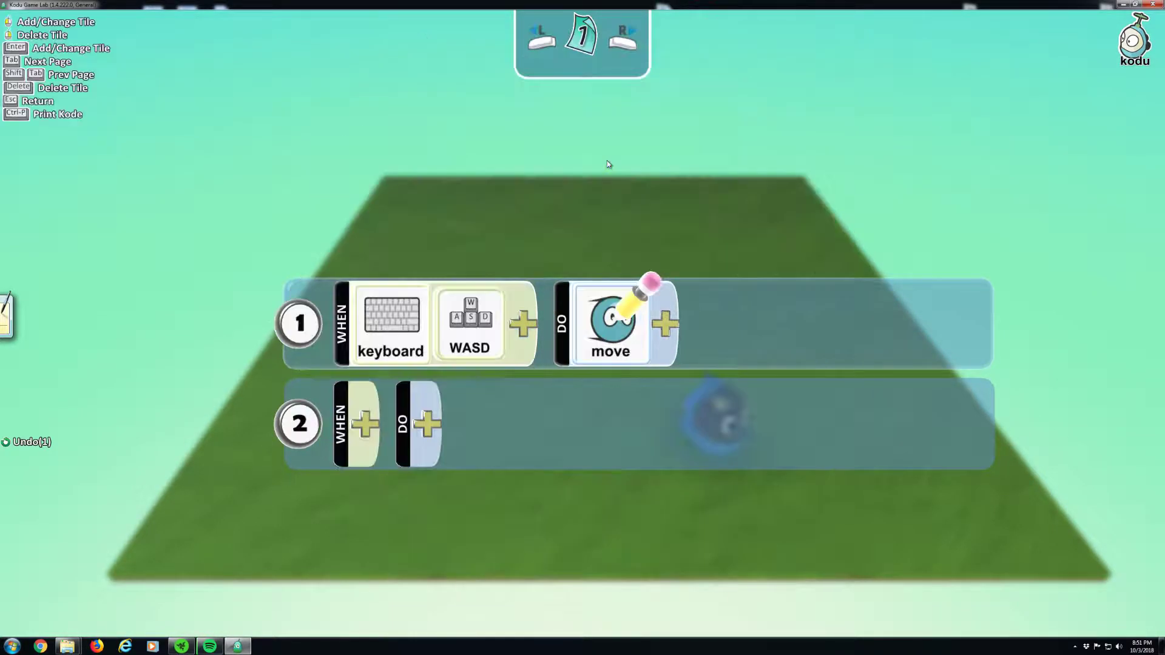
left_click(670, 334)
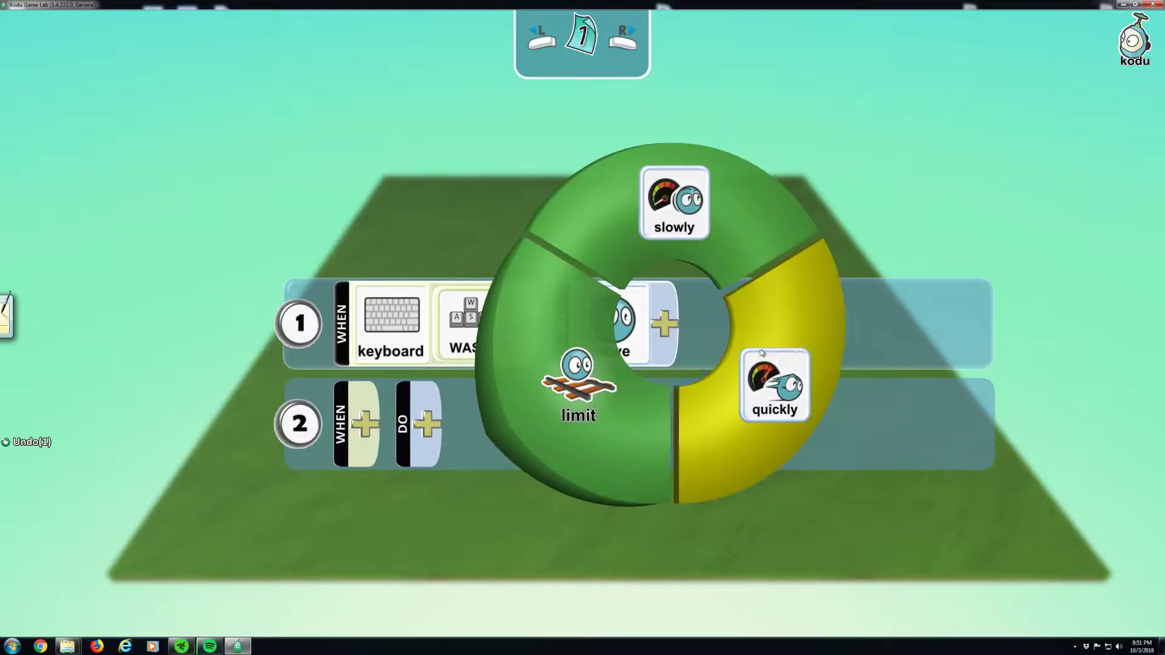
left_click(756, 395)
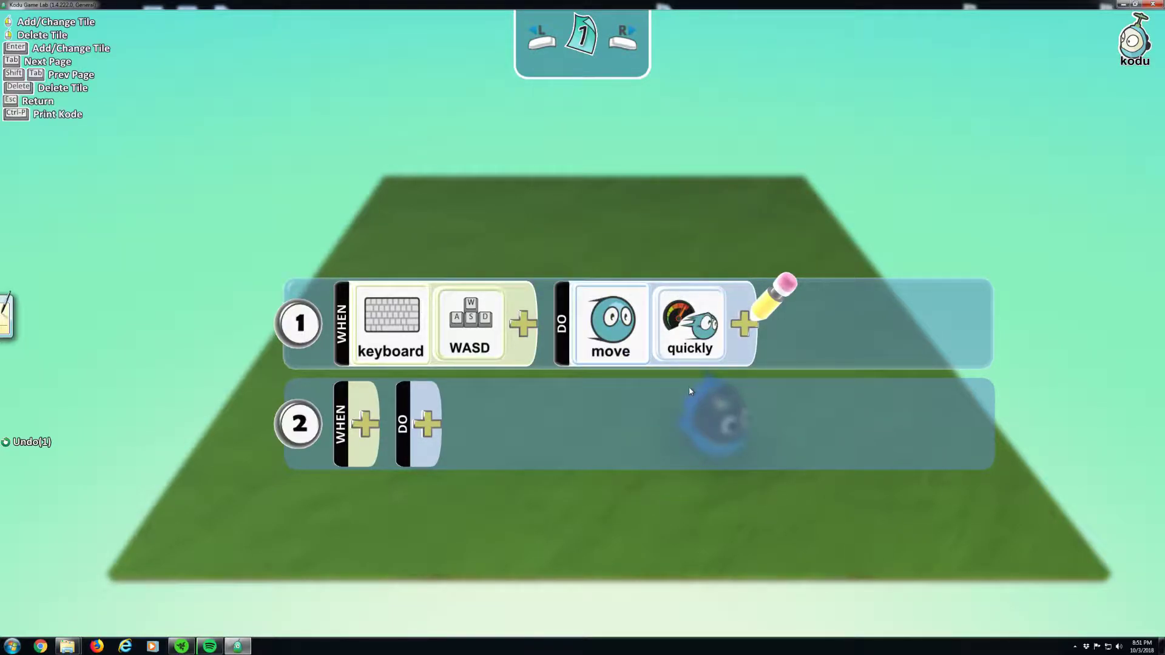
key("Escape")
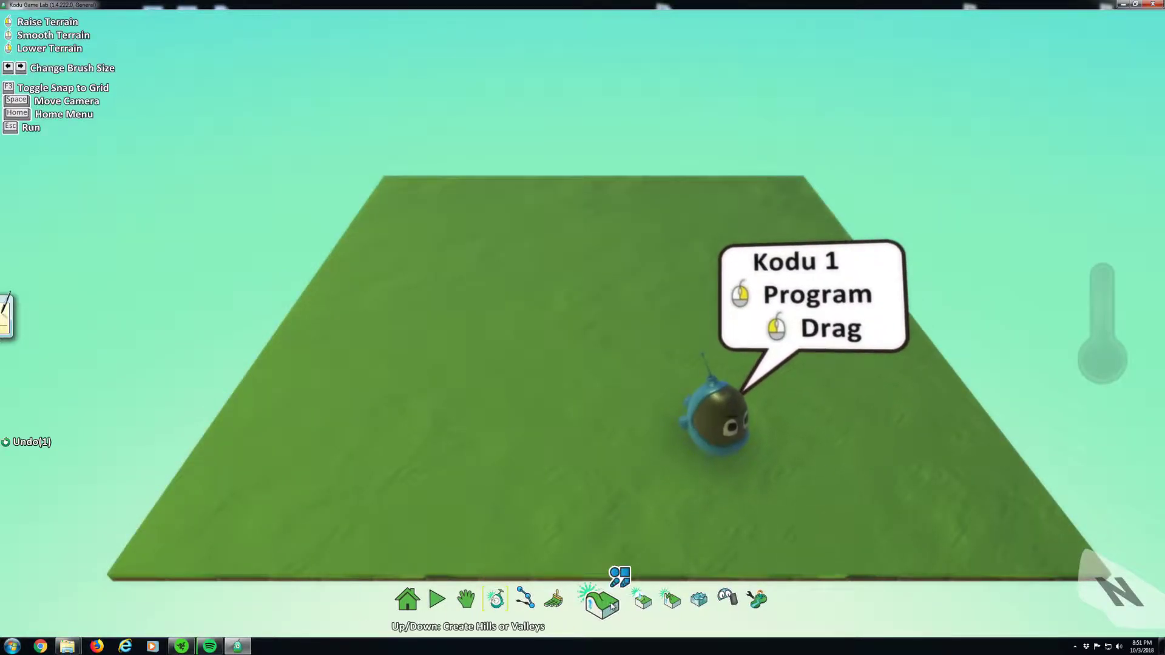
Rotate the blue Kodu so that it faces away from the camera toward the back of the terrain.
right_click(719, 418)
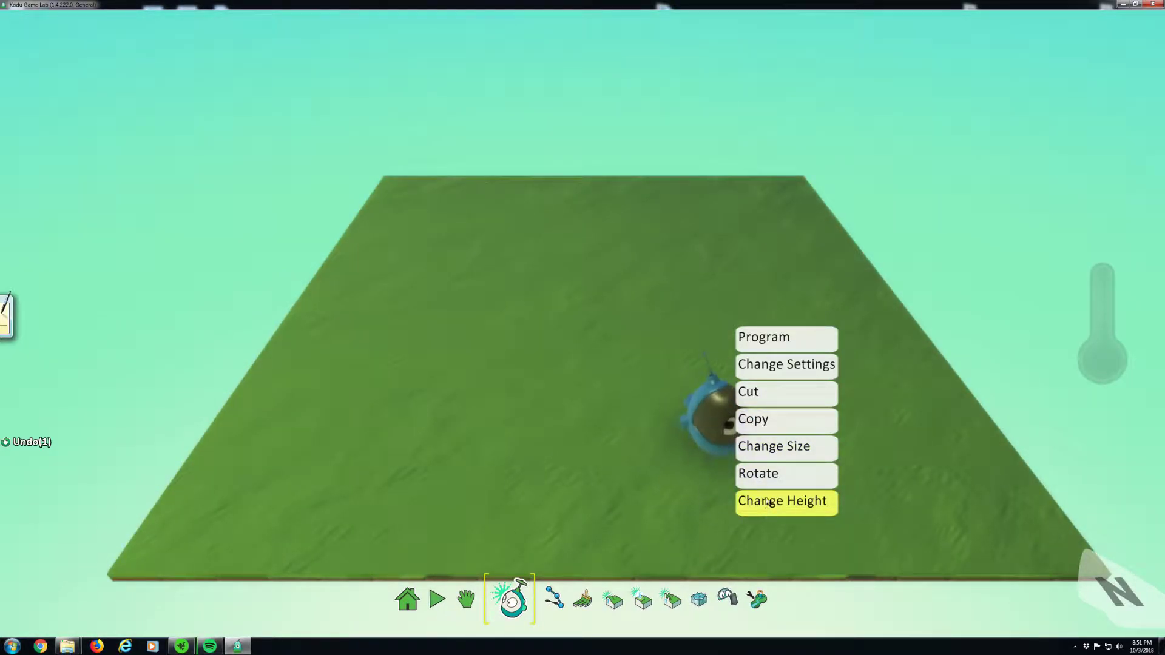
left_click(768, 472)
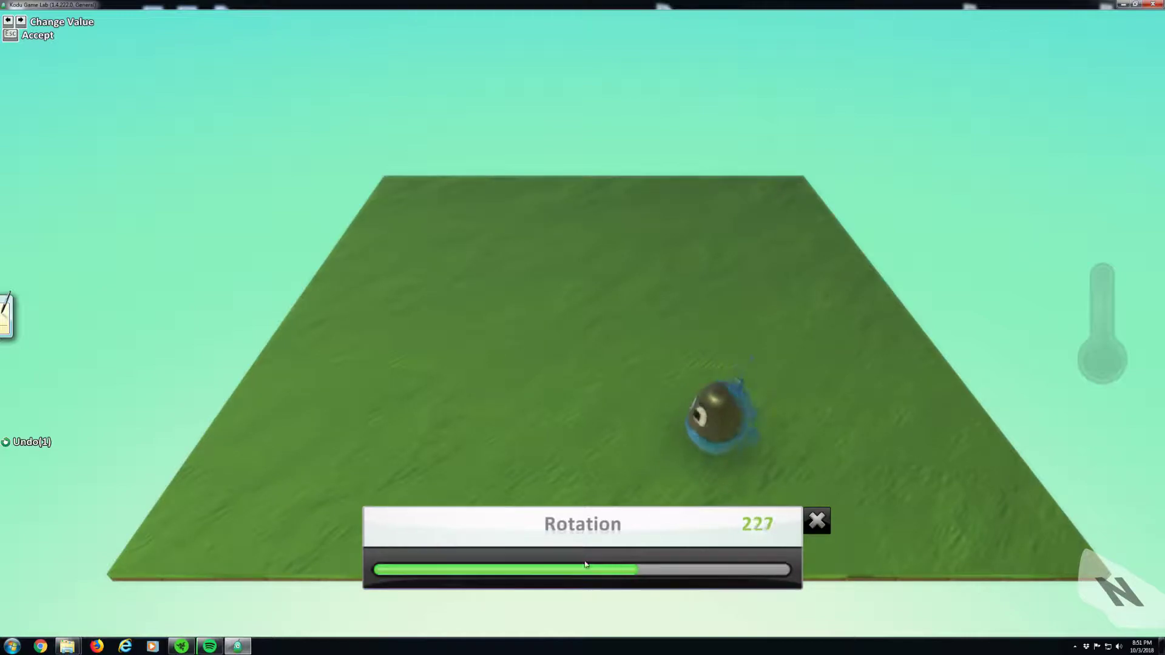
key("Escape")
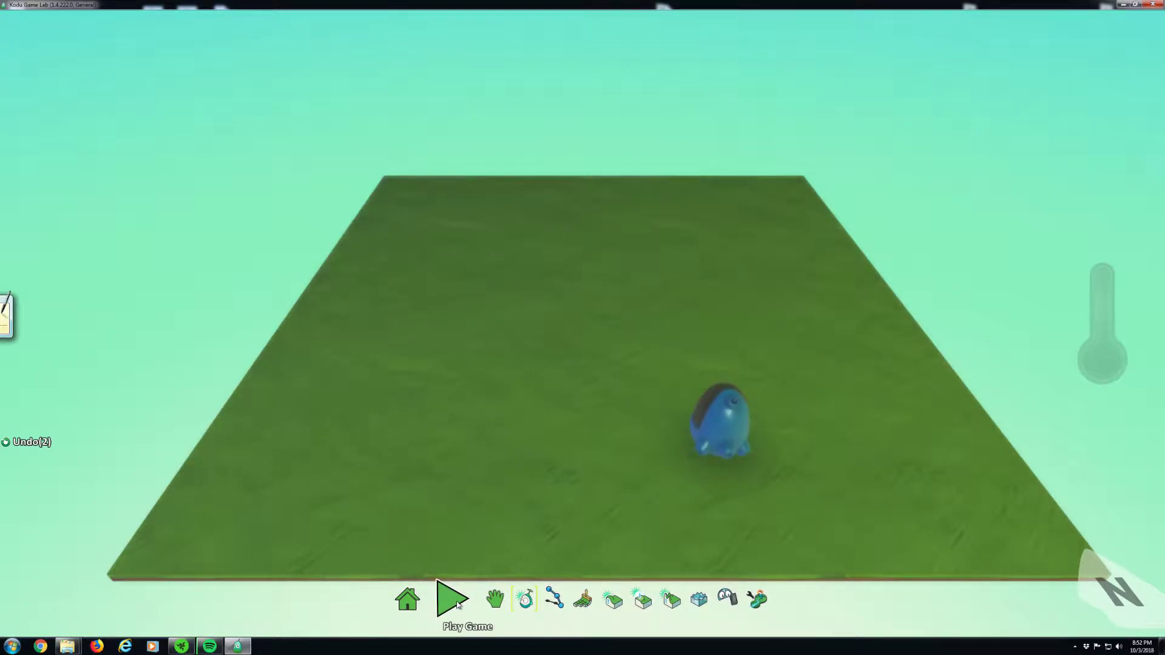
Play-test the world by steering the blue Kodu around the terrain, and return to the world editor.
left_click(455, 601)
key("Left")
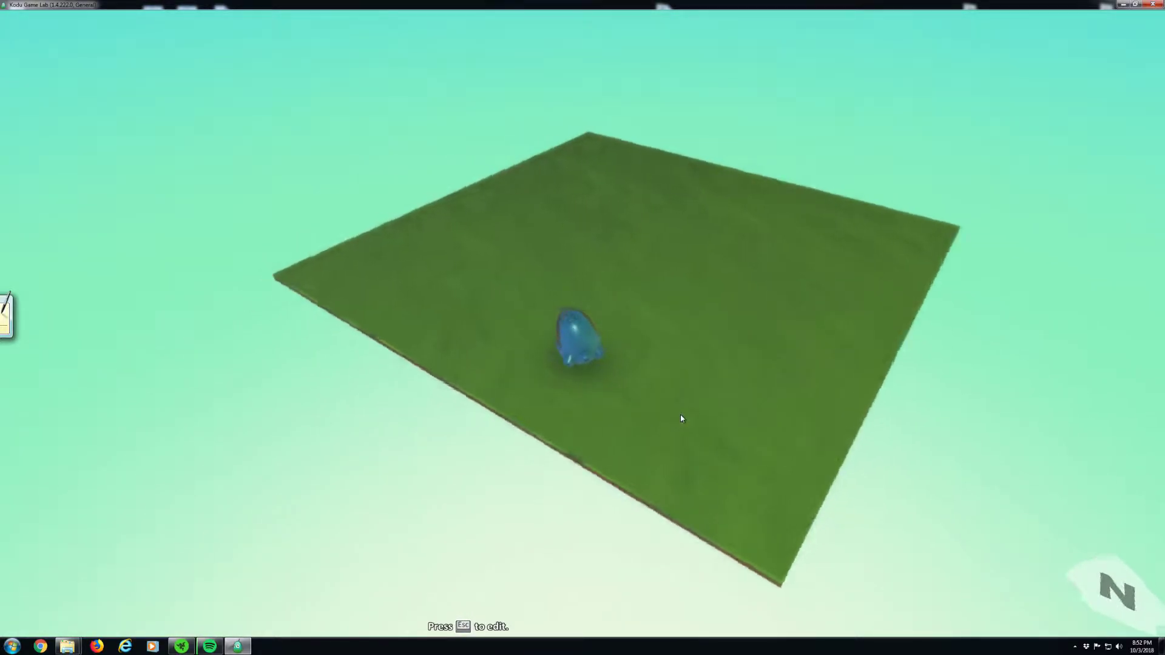
key("Right")
key("Left")
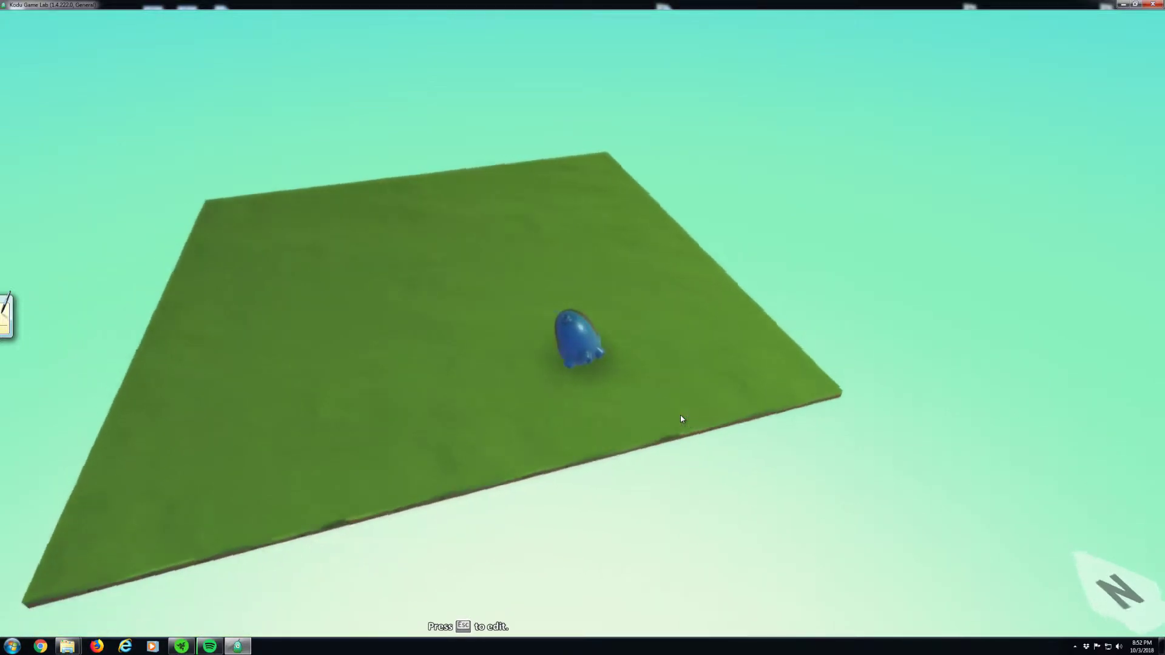
key("Right")
key("Up")
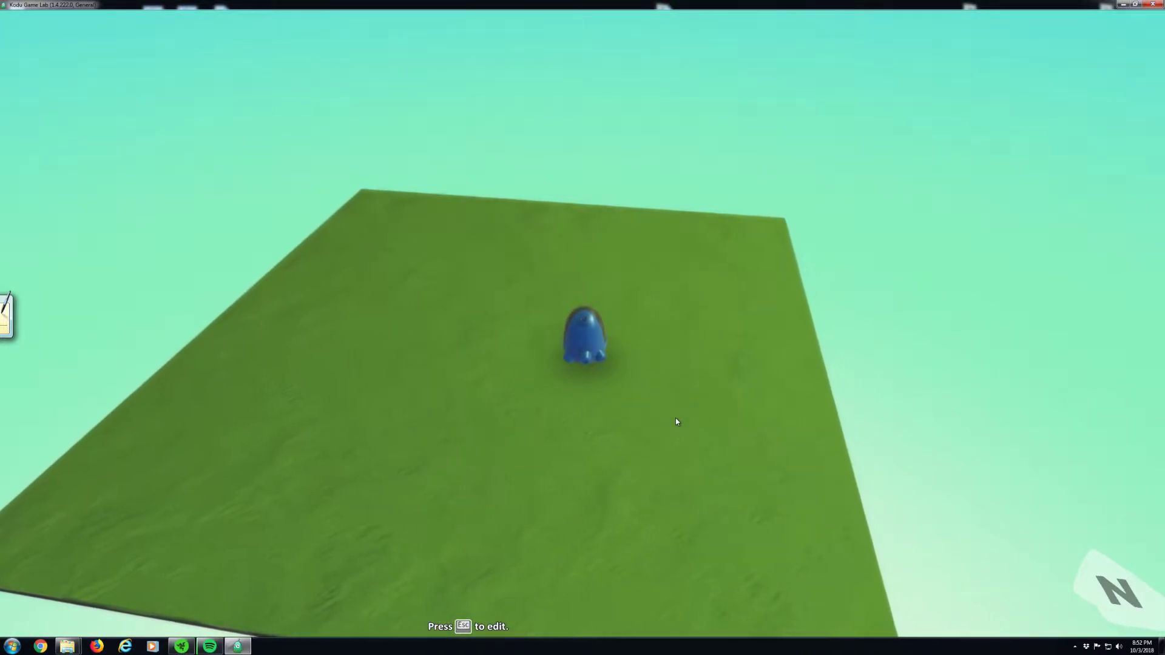
key("Left")
key("Left")
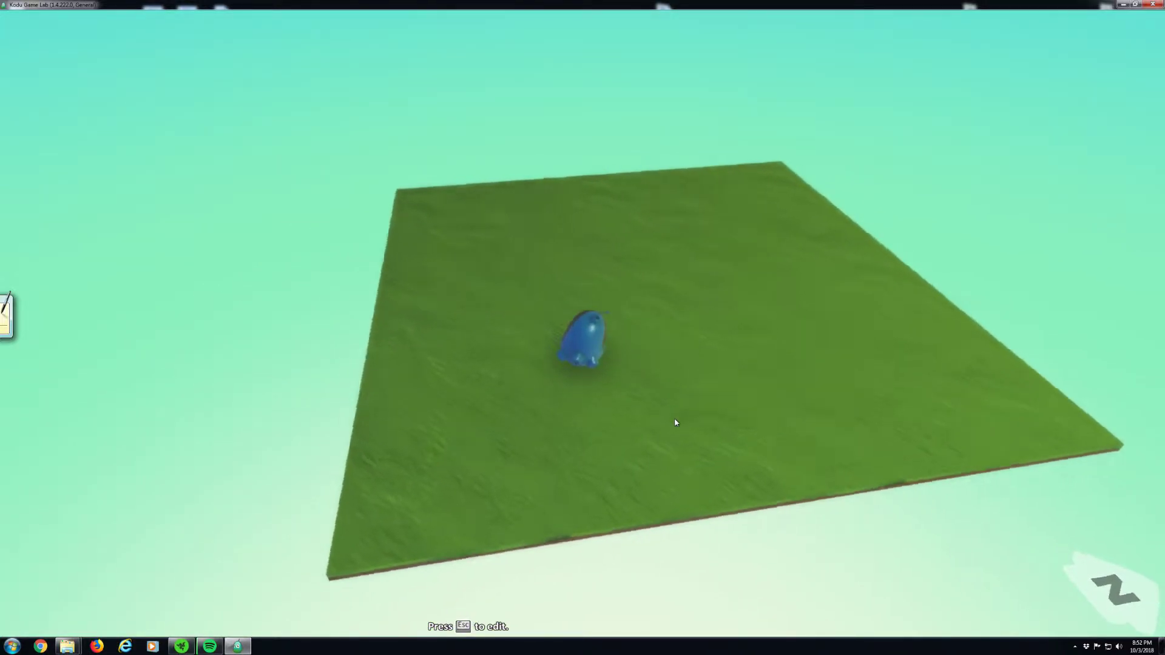
key("Left")
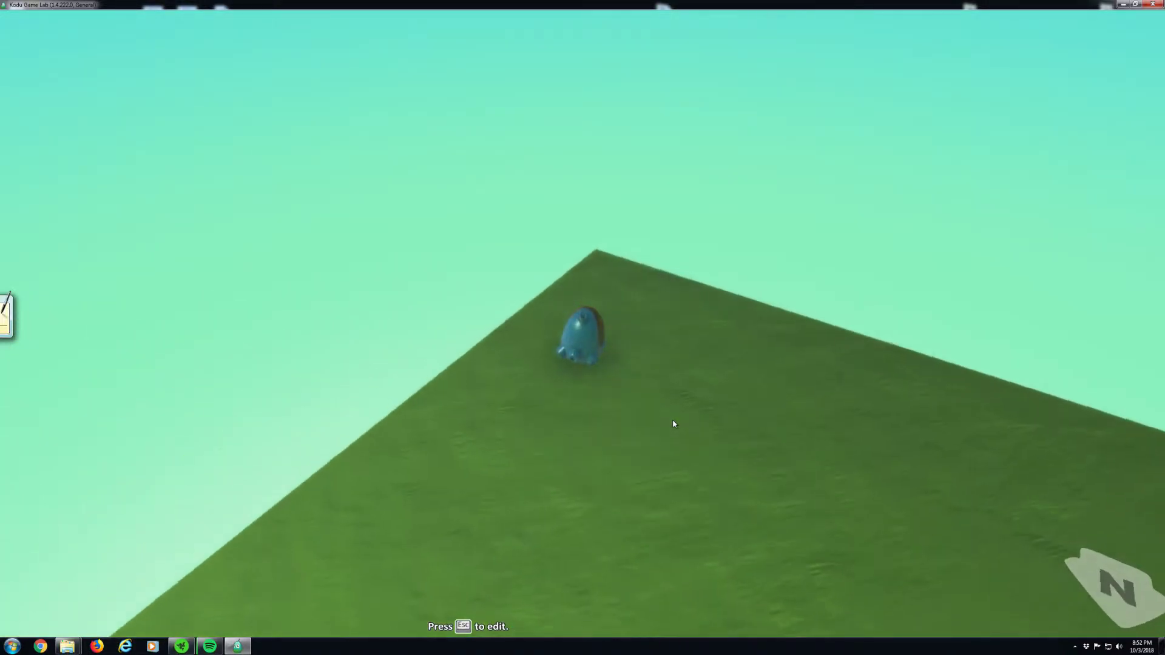
key("Left")
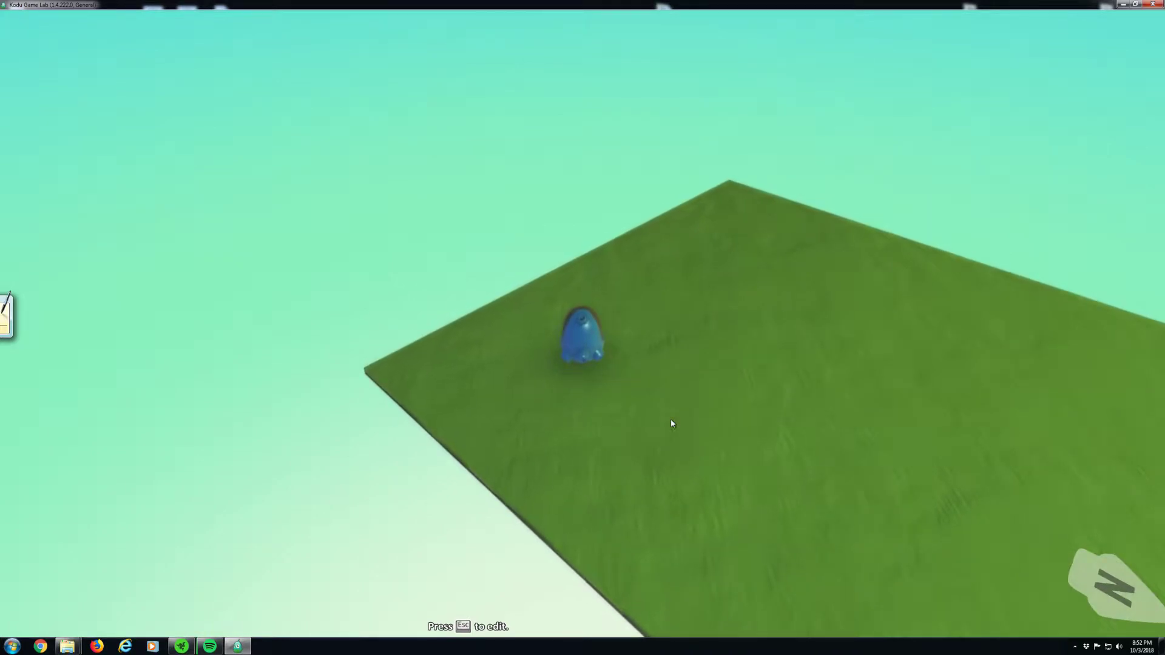
key("Left")
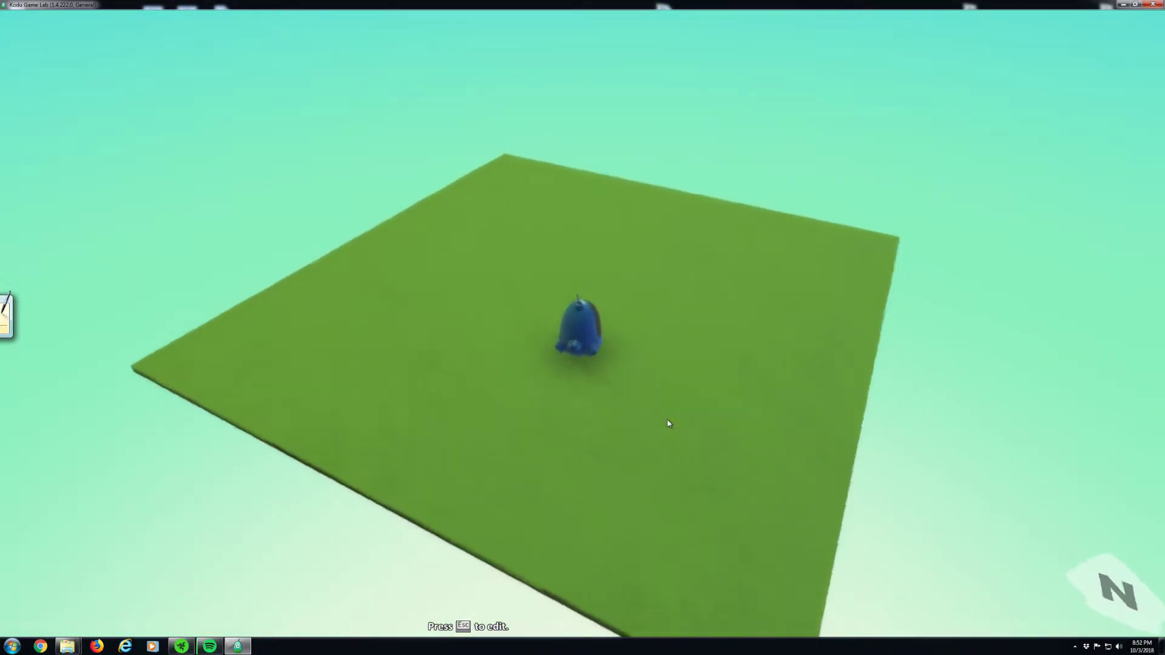
key("Escape")
Add a tall, rounded tree to the terrain beside the blue Kodu.
key("Left")
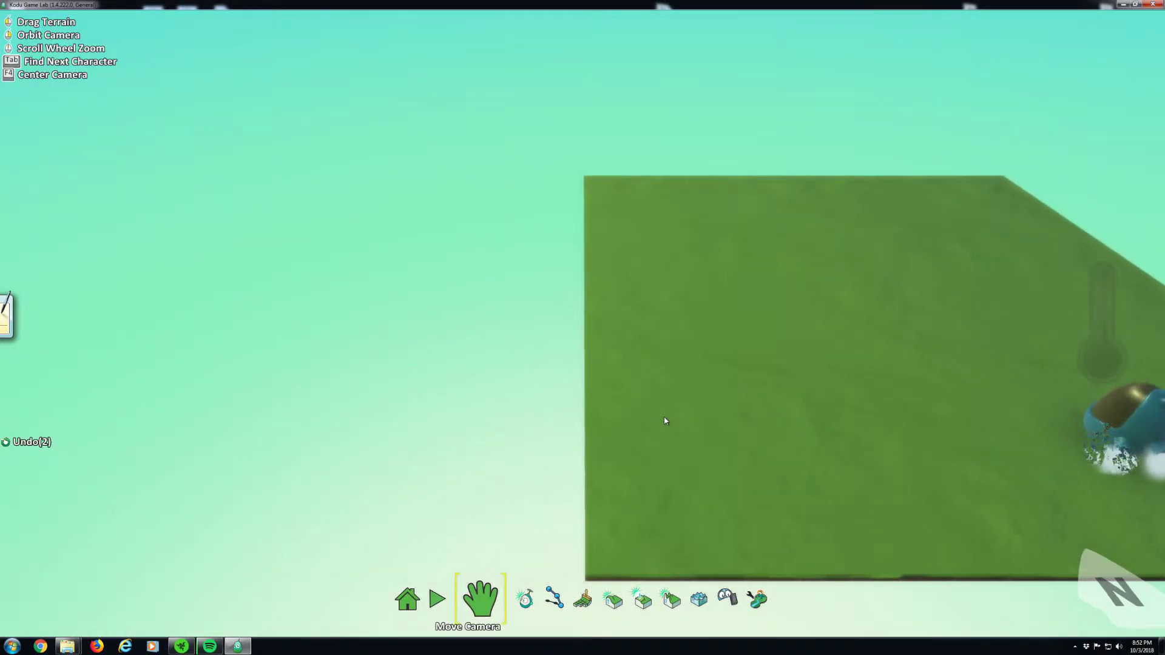
key("Right")
key("Up")
key("Right")
key("Down")
key("Down")
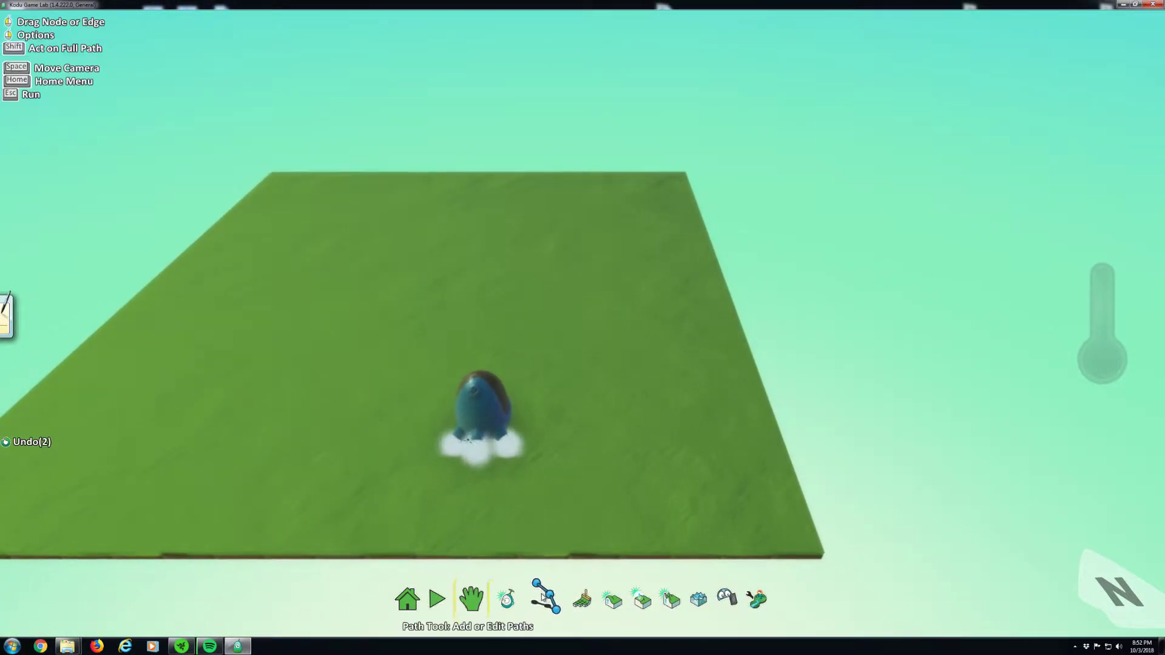
key("Left")
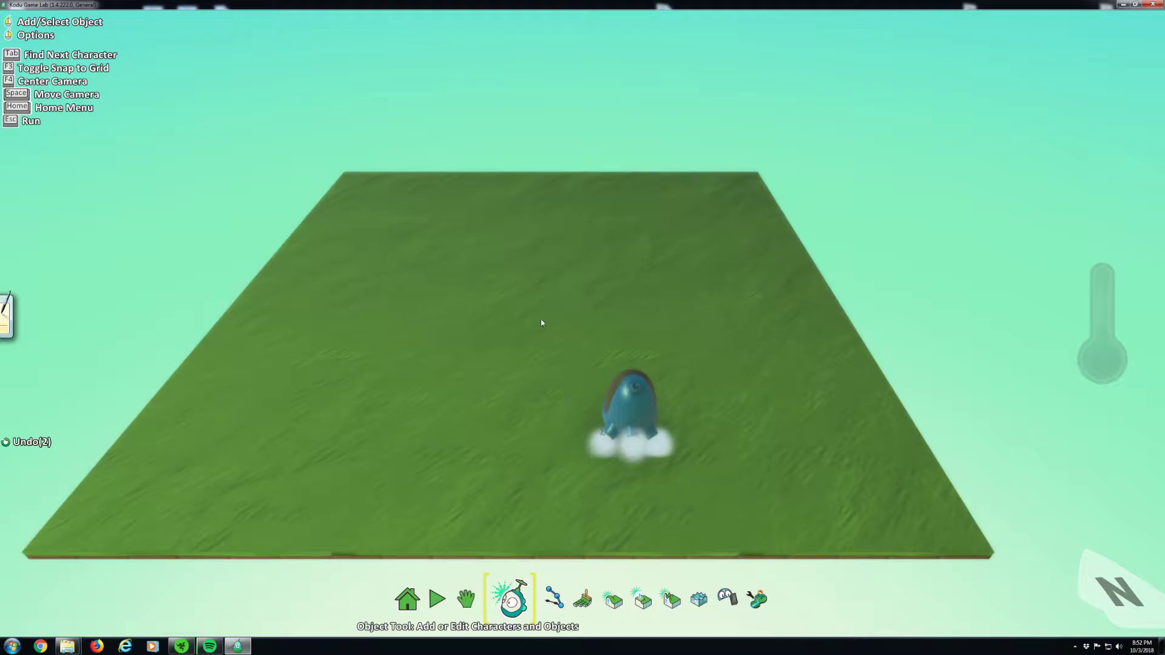
right_click(464, 311)
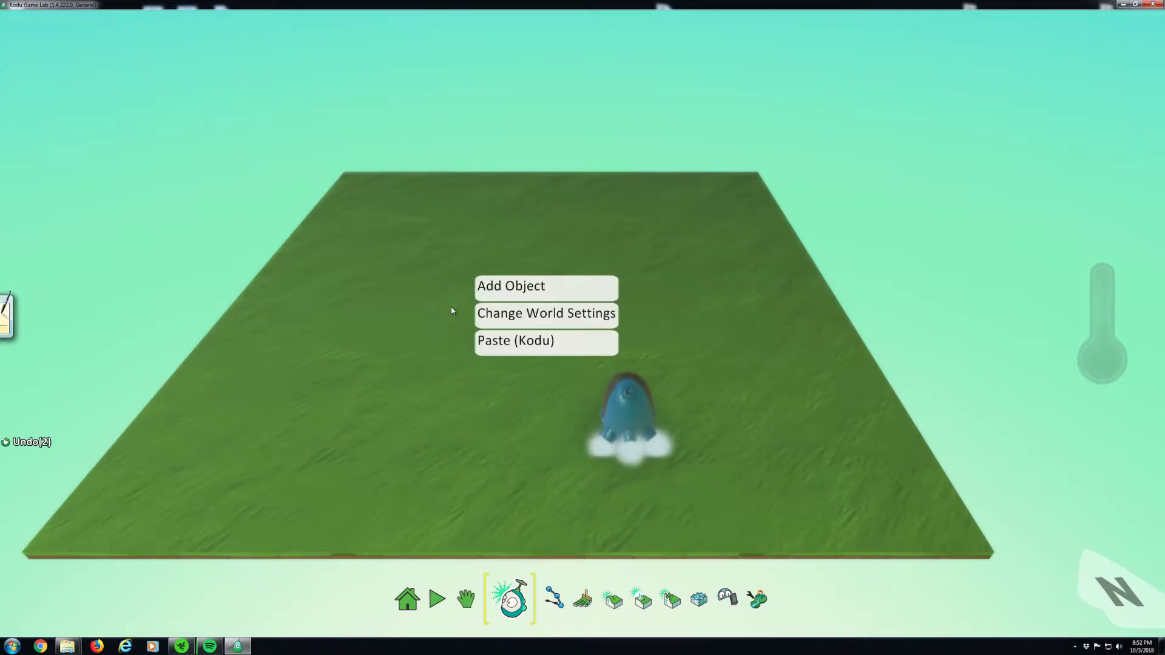
left_click(504, 289)
left_click(475, 484)
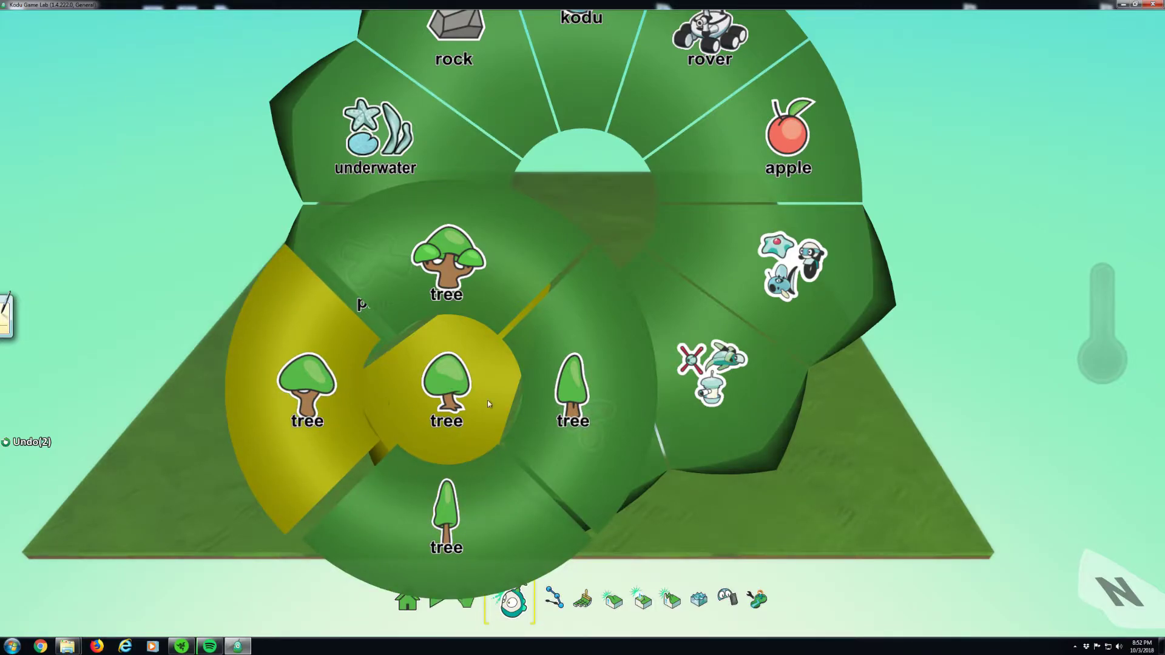
left_click(609, 401)
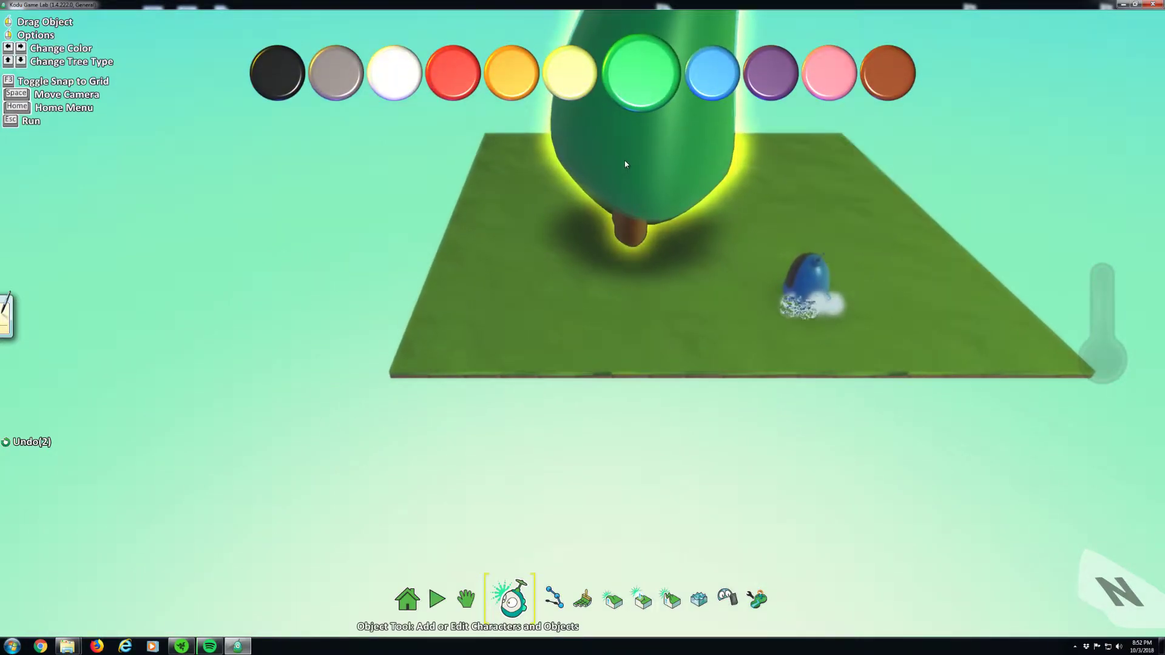
Change the new tree's color to red.
right_click(624, 160)
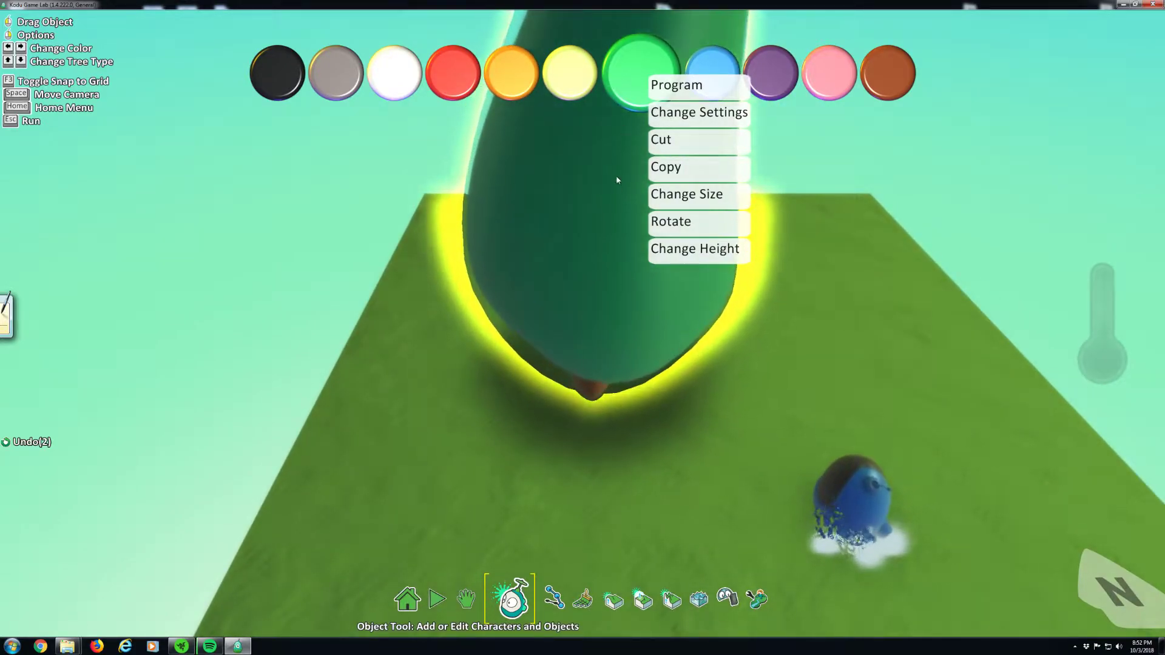
left_click(624, 273)
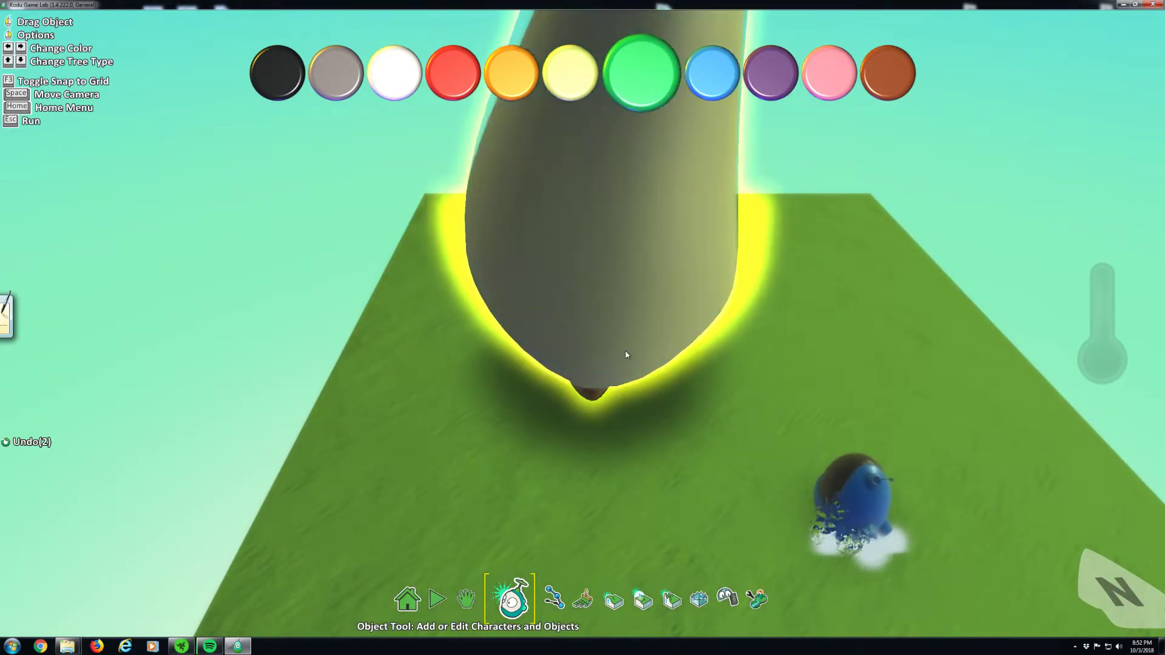
key("Left")
key("Left")
key("Left")
Play-test the world by driving the Kodu around the red tree, and return to the world editor.
mouse_move(947, 525)
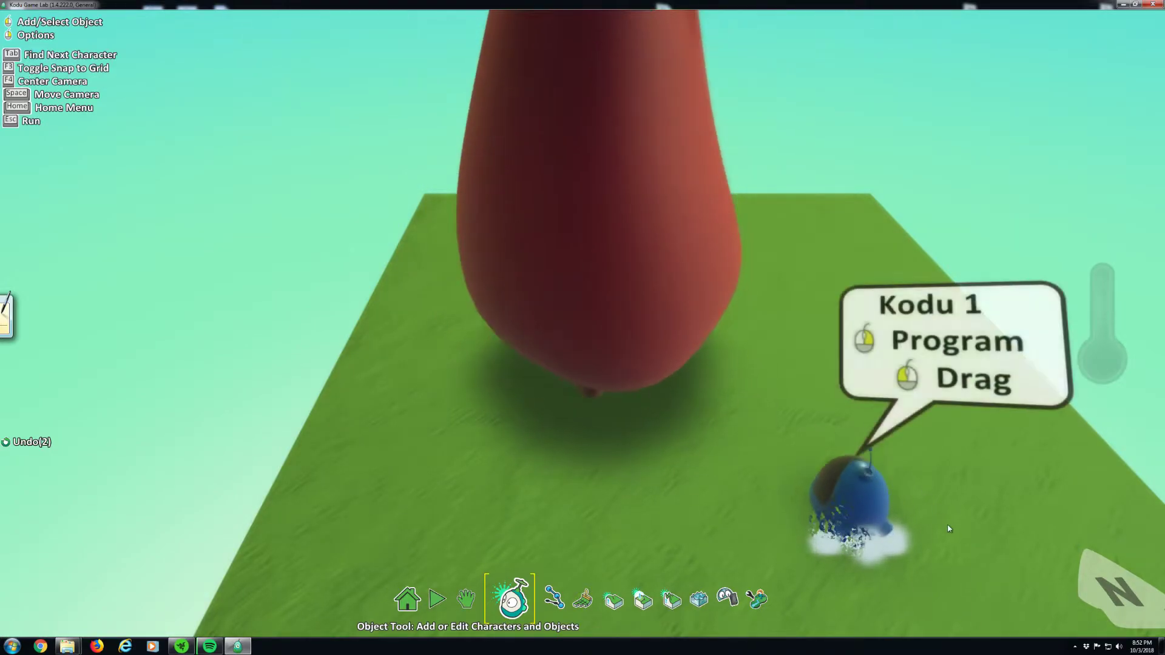
left_click(874, 515)
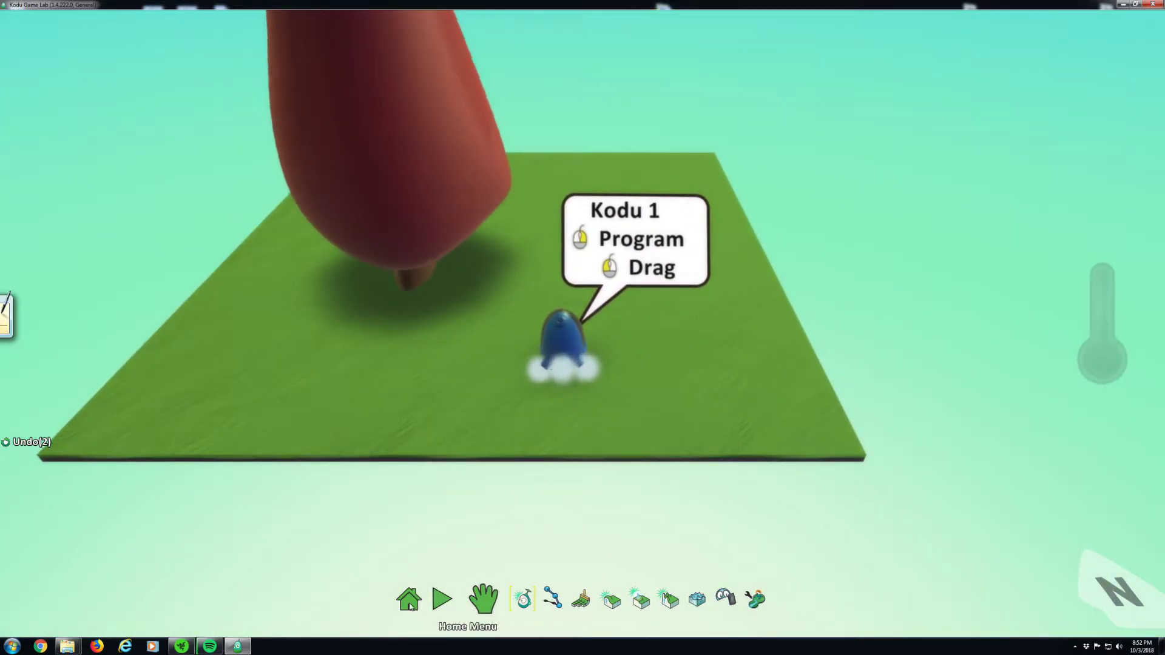
left_click(441, 599)
key("Up")
key("Right")
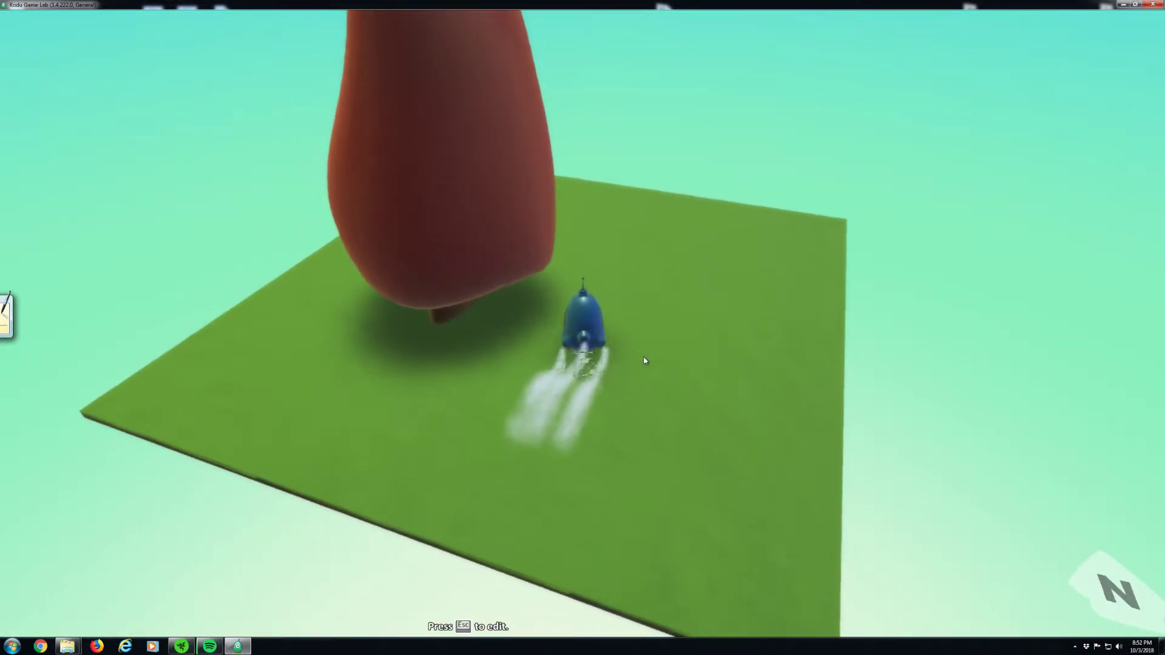
key("Up")
key("Right")
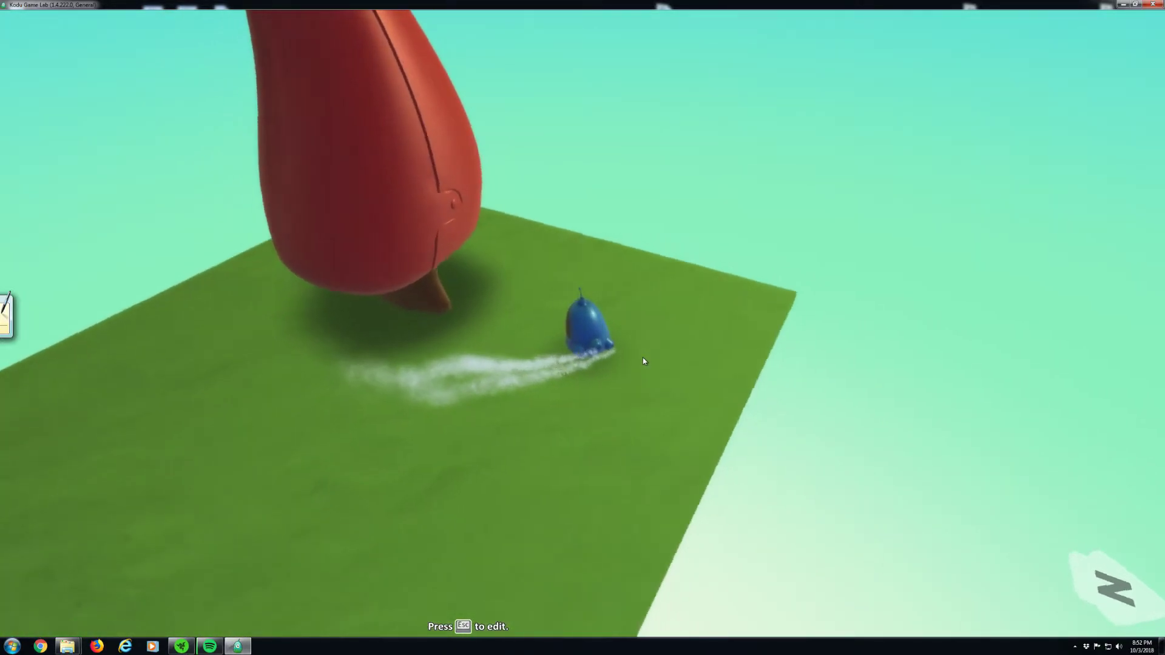
key("Down")
key("Right")
key("Left")
key("Escape")
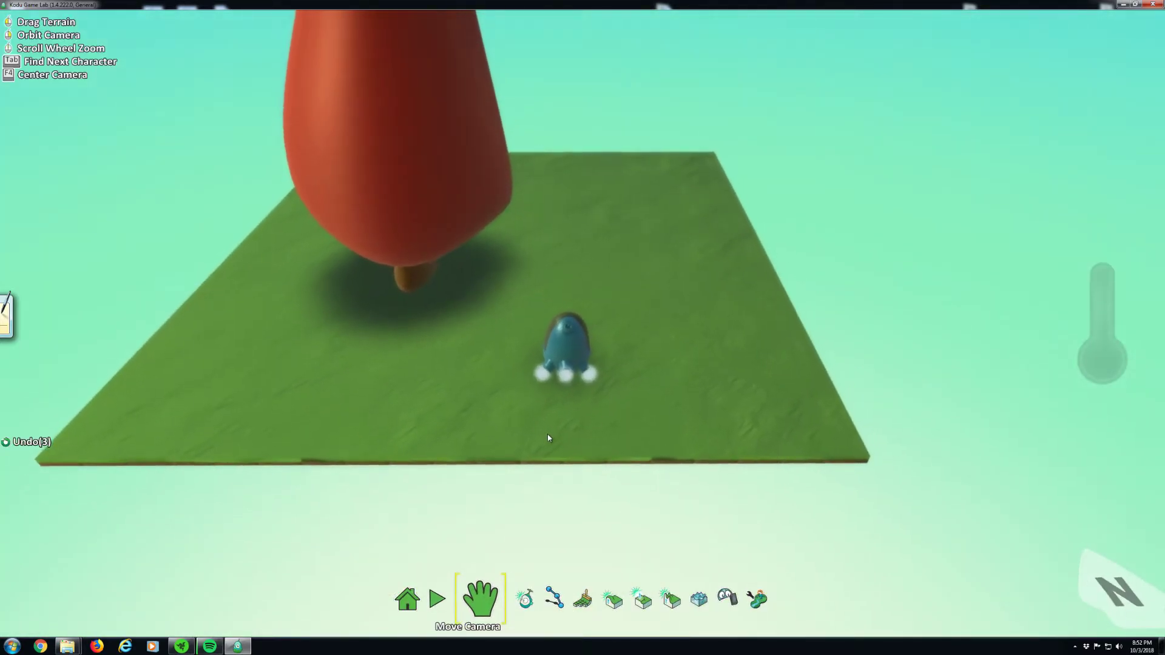
Program the Kodu's second rule with a WHEN condition of keyboard and F1.
left_click(517, 588)
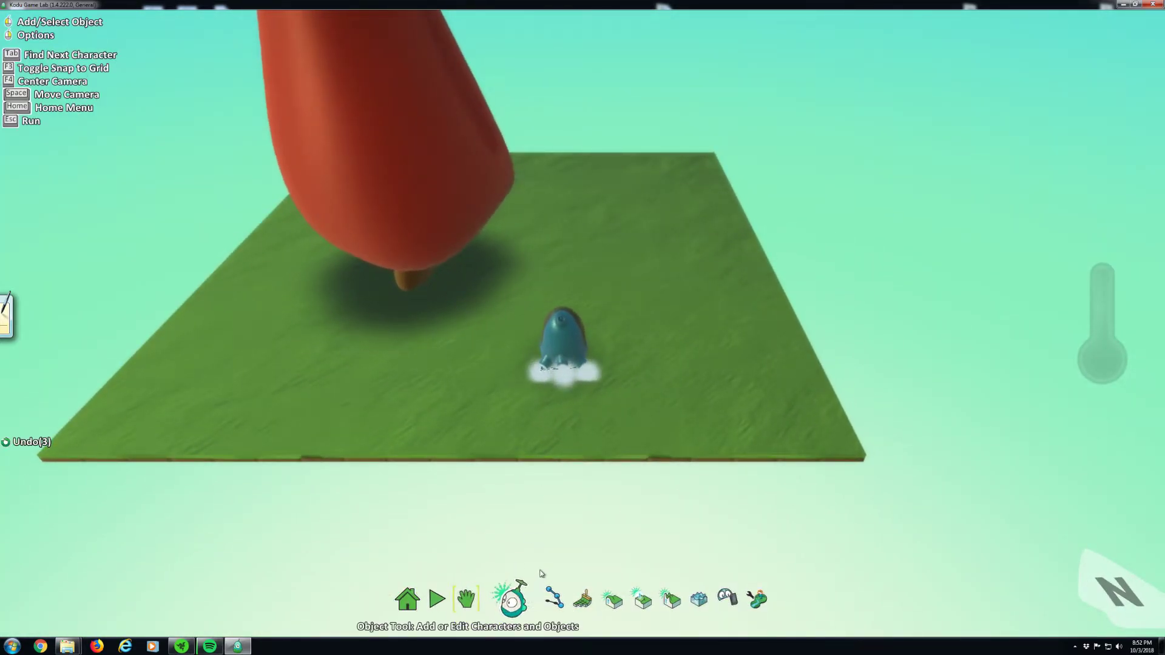
right_click(559, 337)
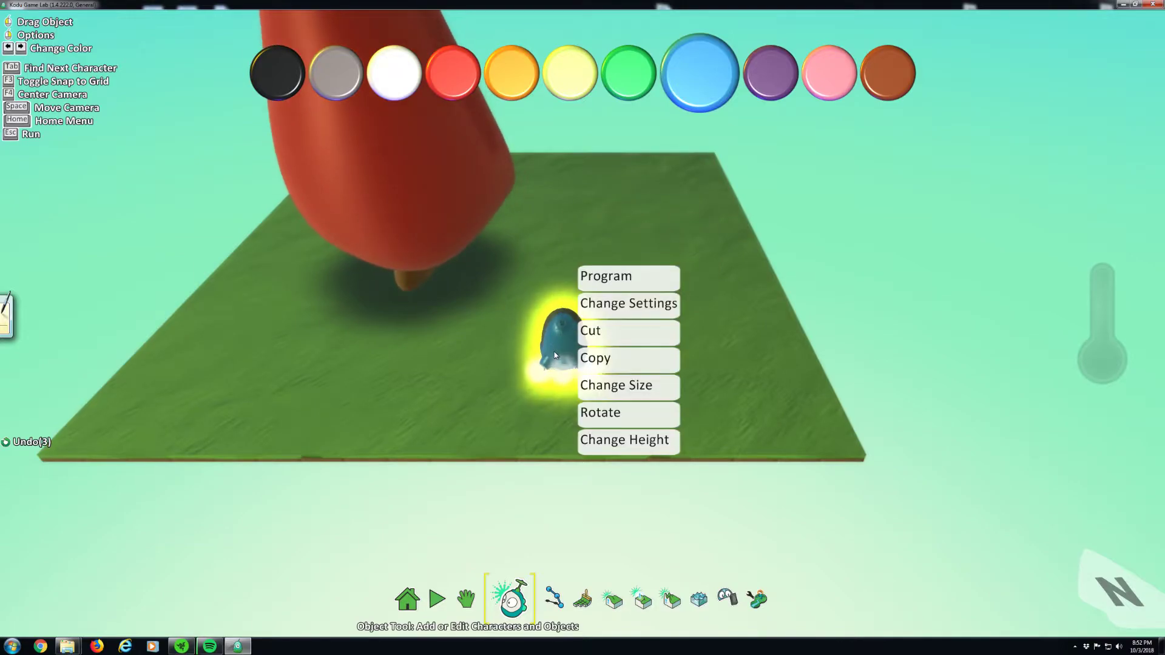
left_click(597, 277)
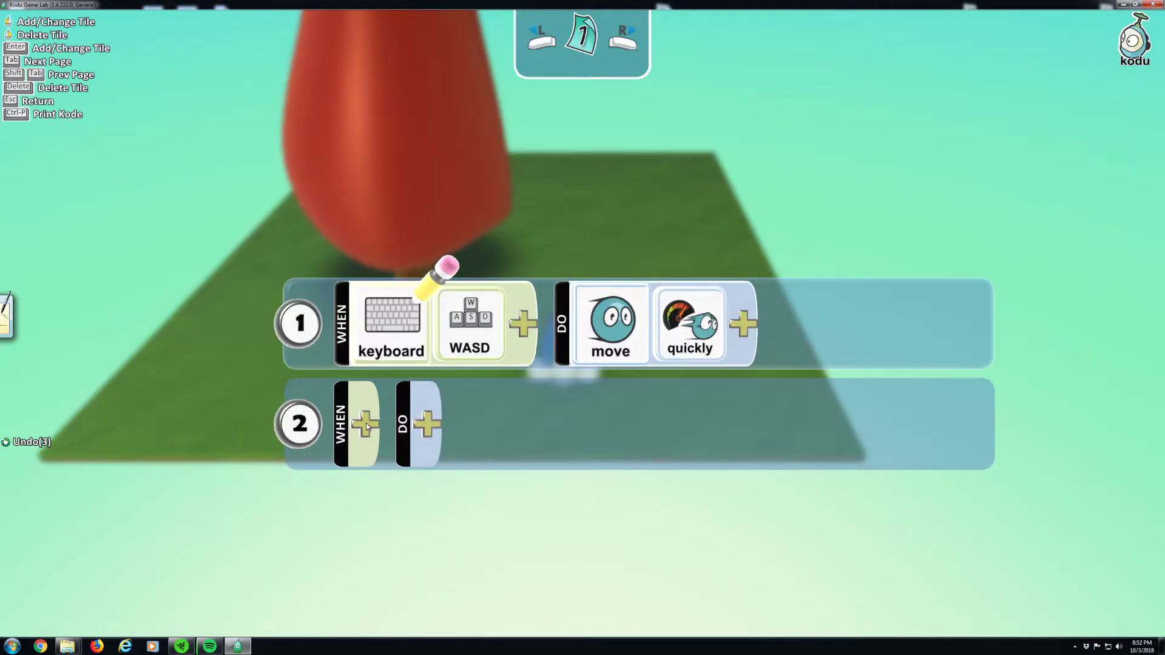
left_click(367, 331)
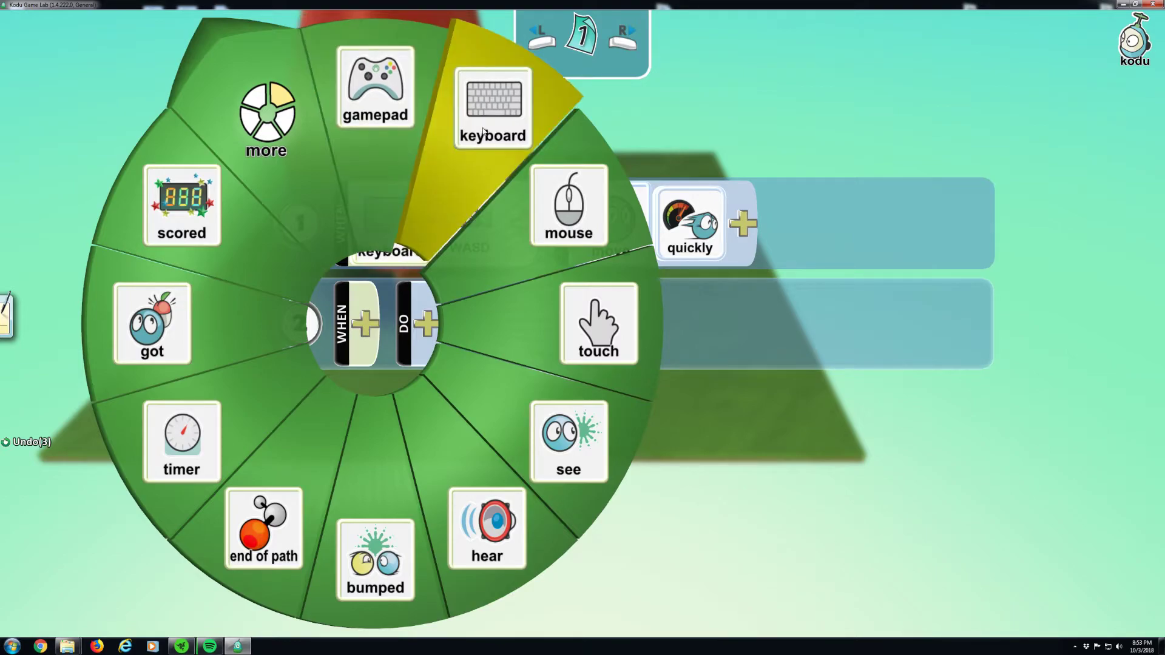
left_click(436, 191)
left_click(444, 324)
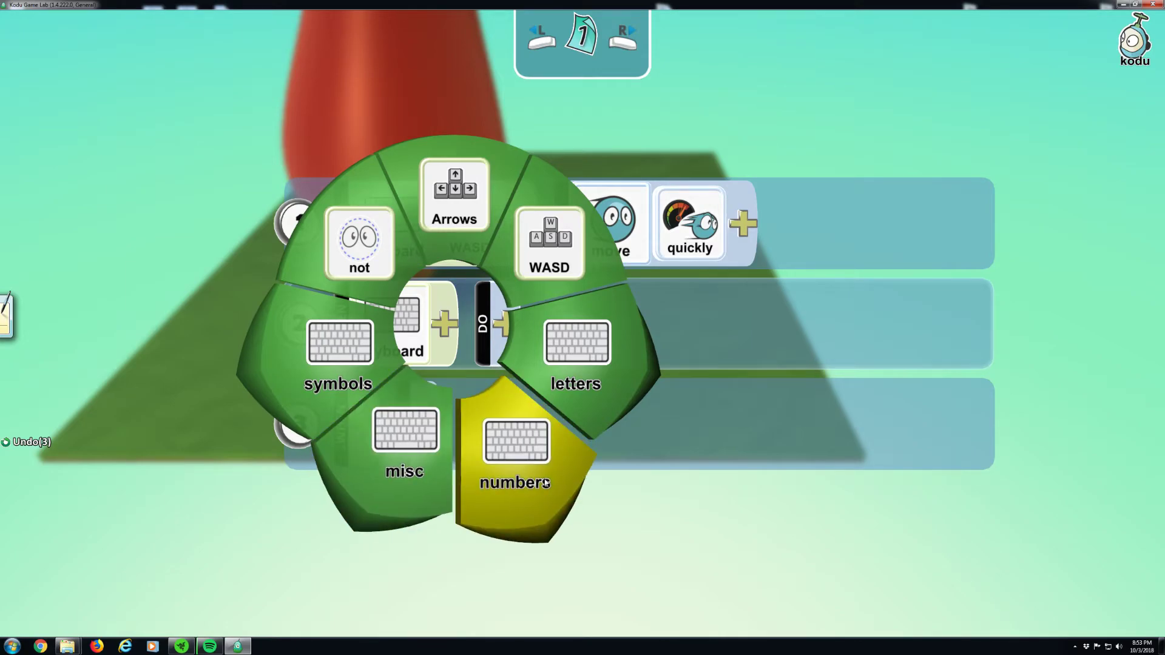
left_click(405, 455)
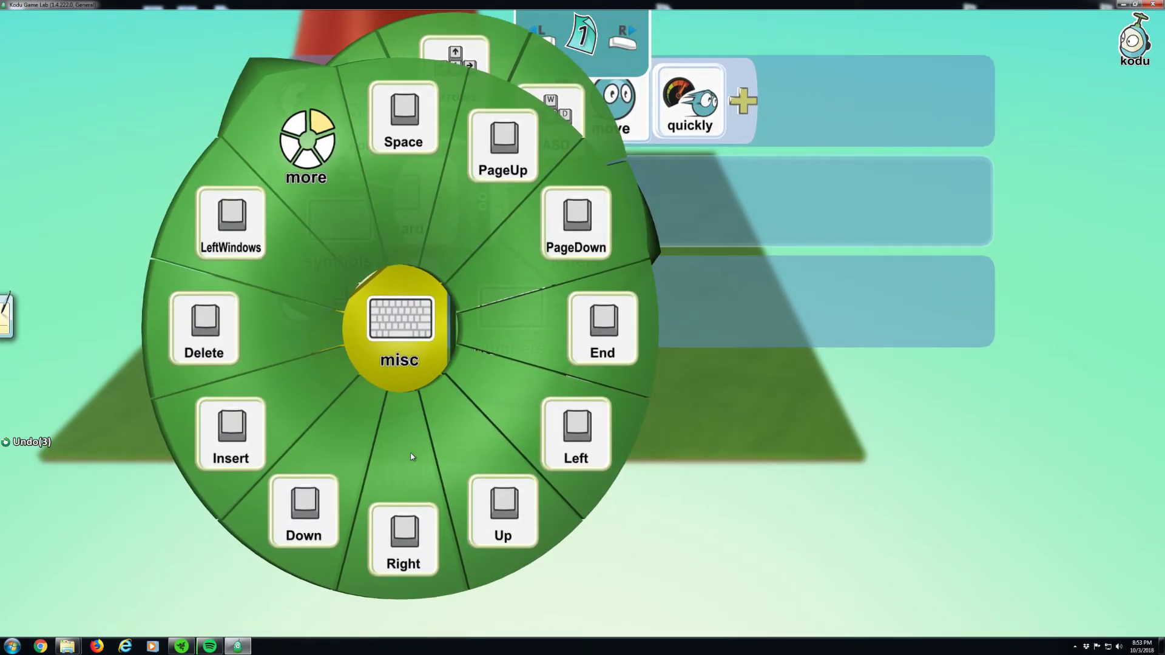
left_click(307, 183)
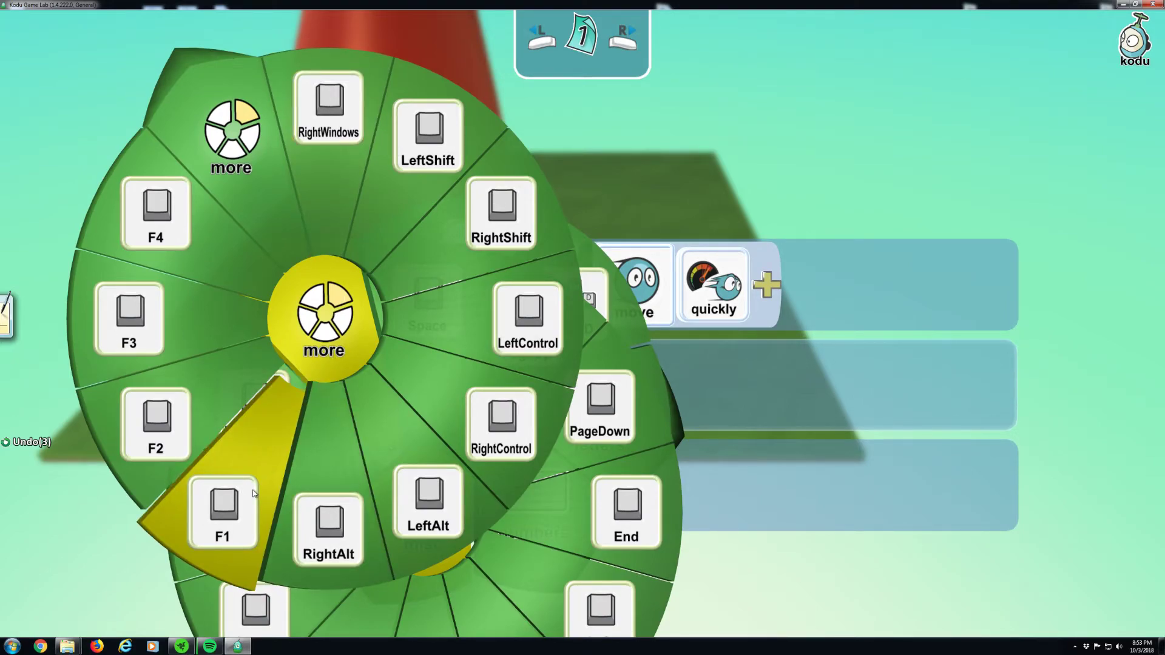
left_click(254, 493)
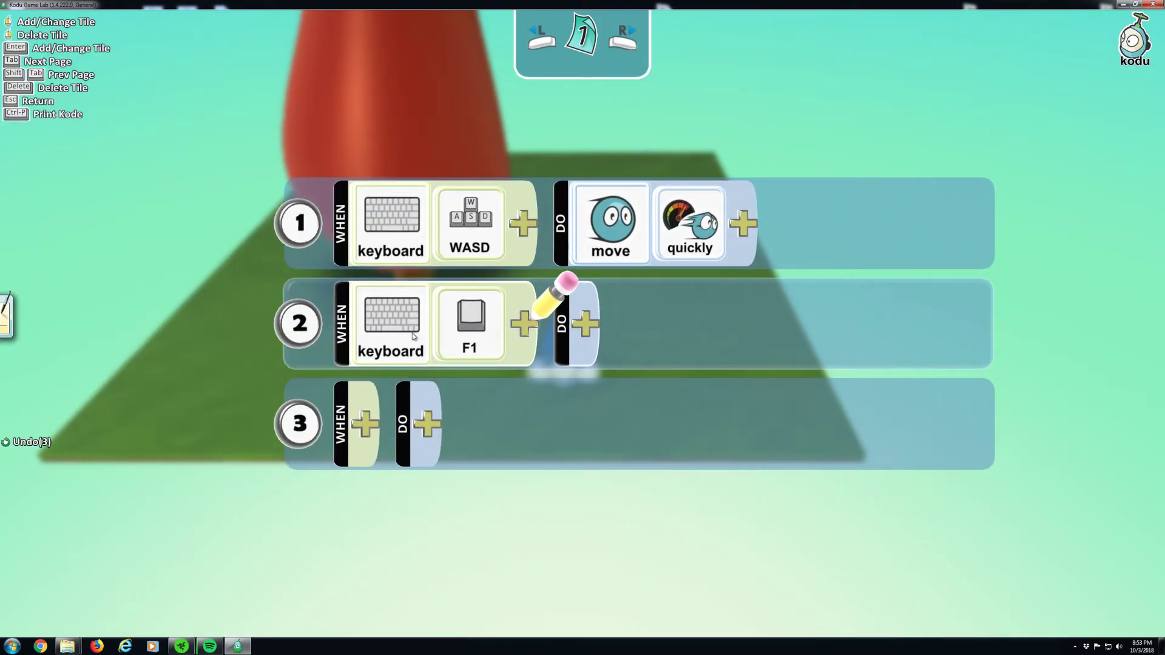
Set the second rule's DO action to the 1st person view and return to the world editor.
left_click(587, 334)
left_click(478, 172)
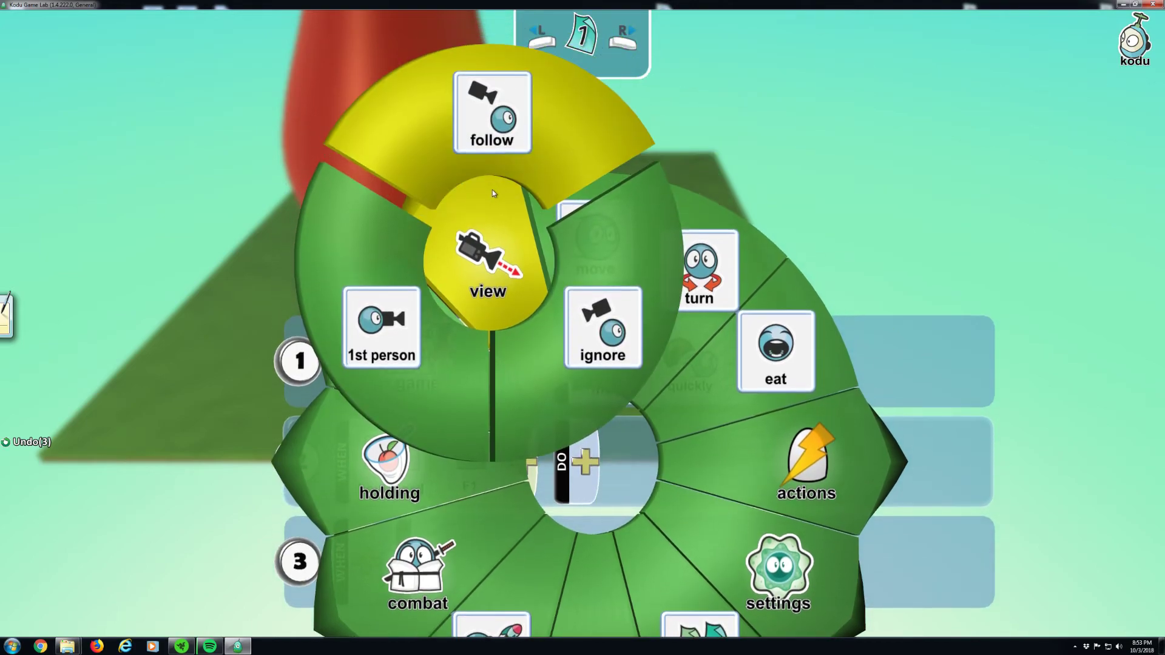
left_click(384, 344)
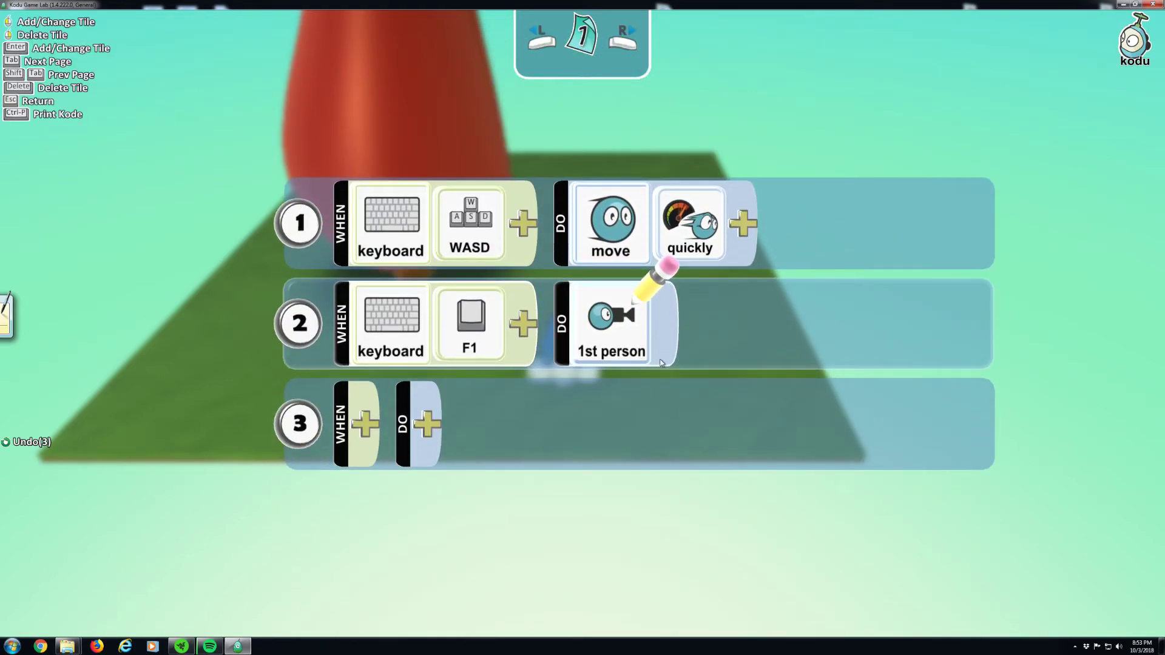
key("Escape")
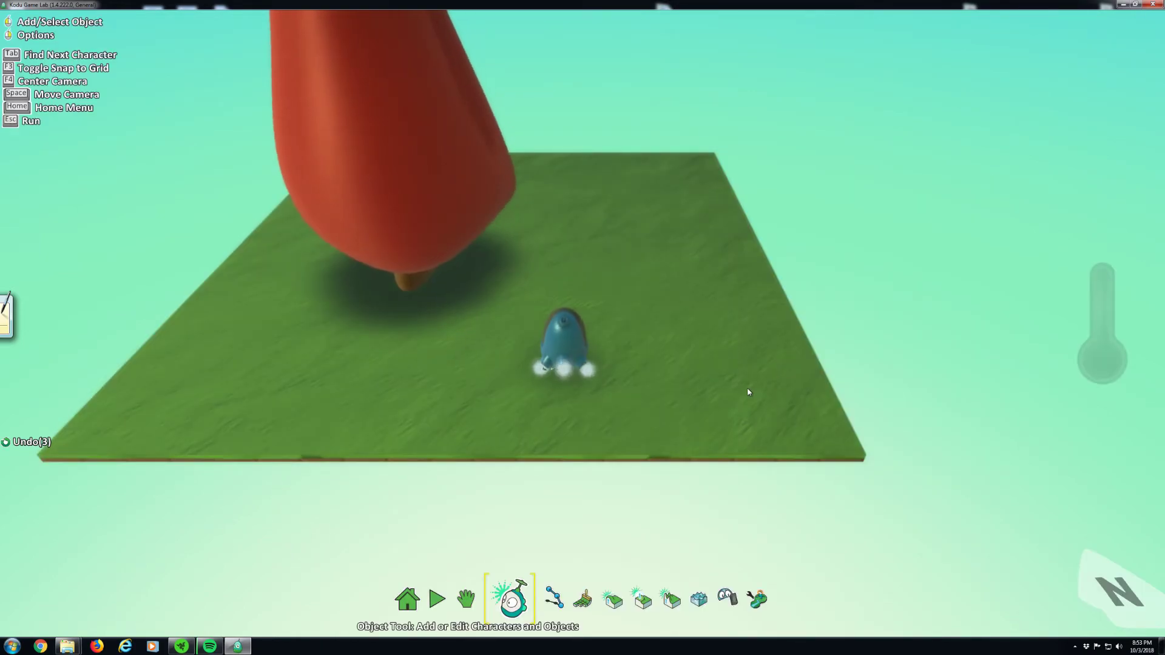
Play-test the first-person camera by driving the Kodu around the red tree, and return to the world editor.
key("Escape")
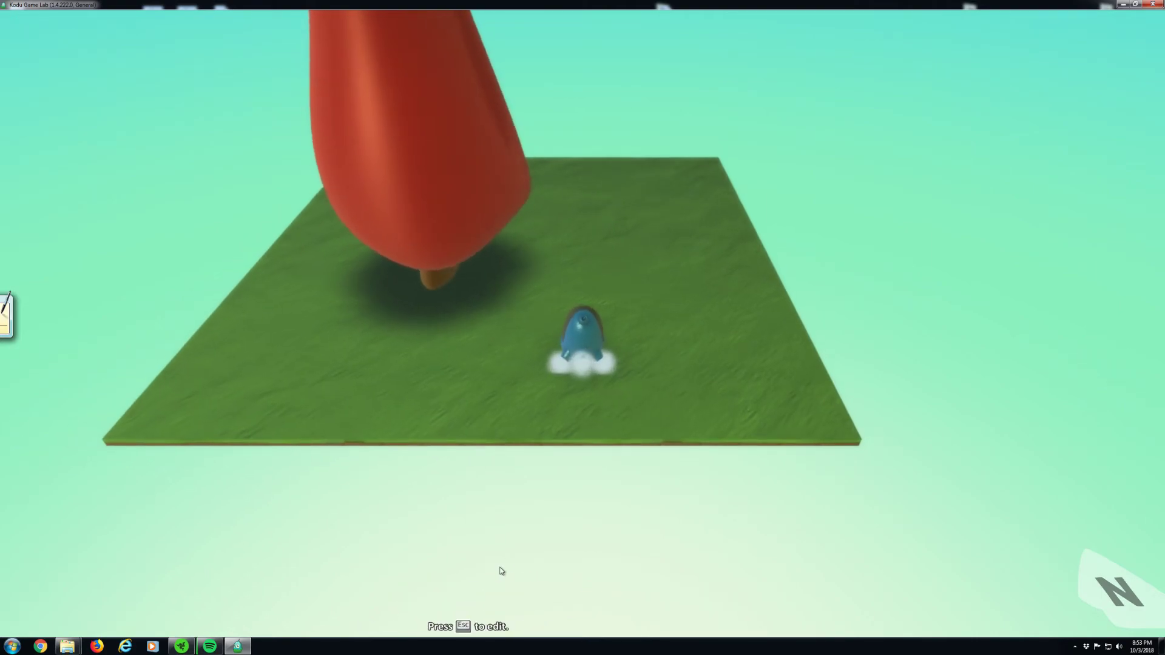
key("Left")
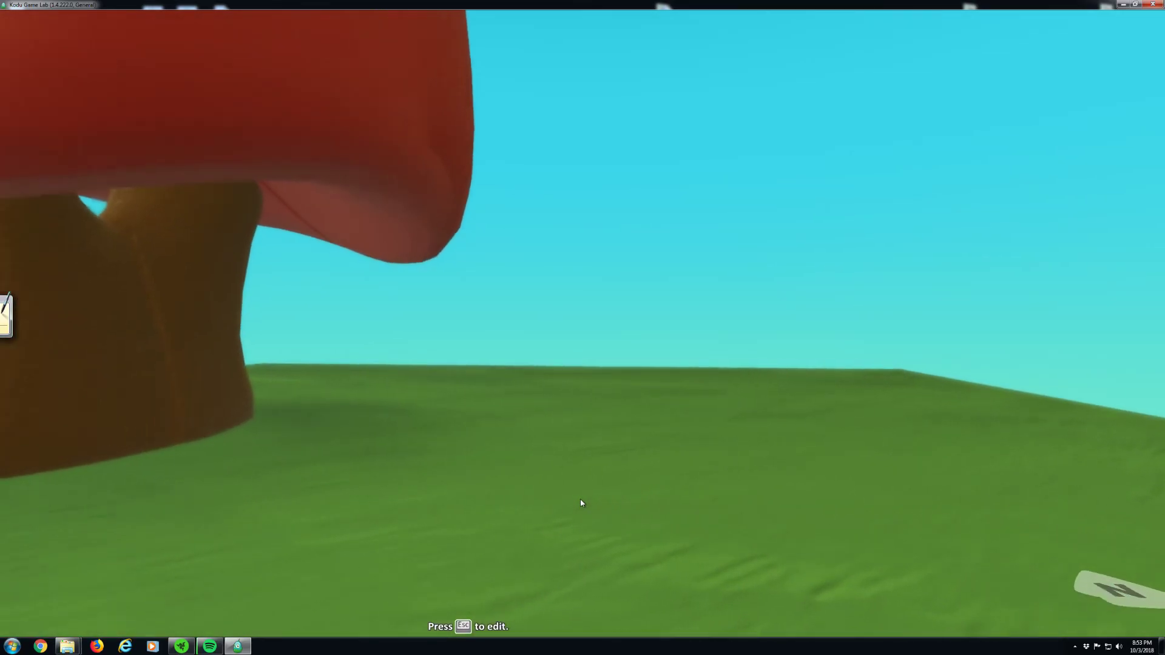
key("Left")
key("Up")
key("Right")
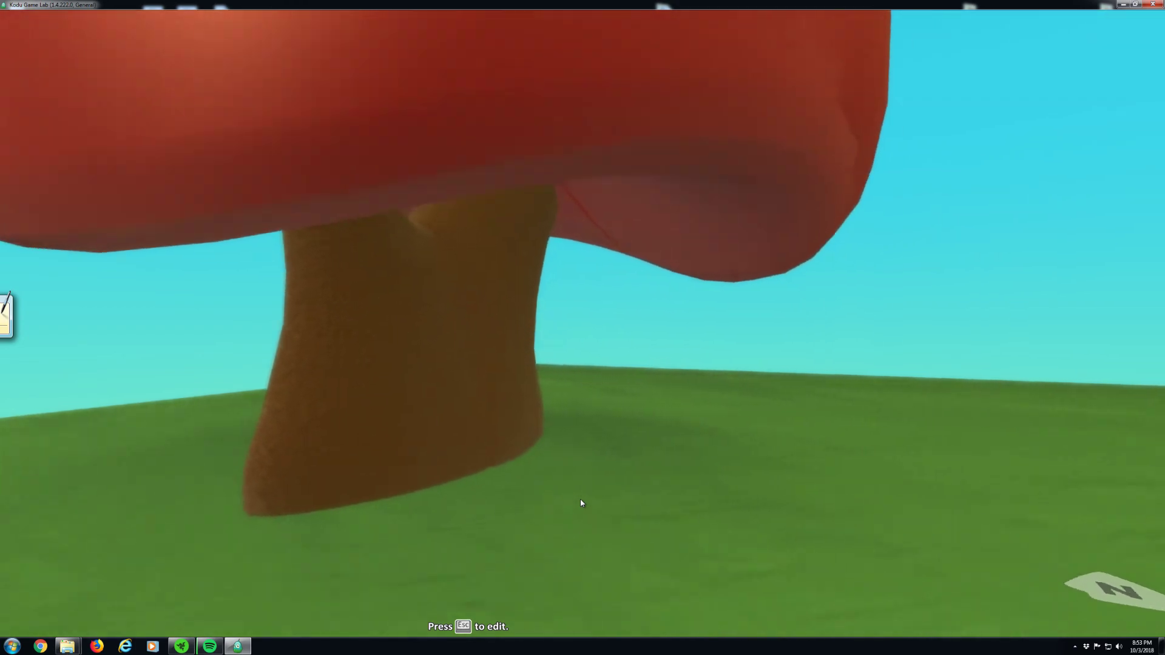
key("Right")
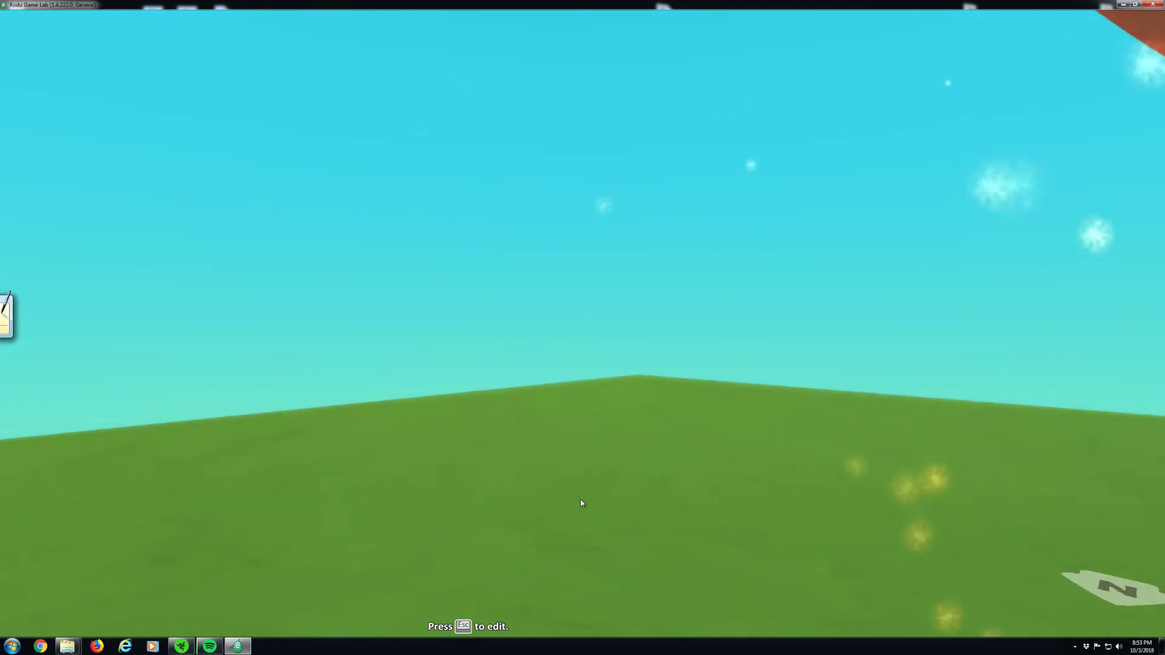
key("Right")
key("Down")
key("Left")
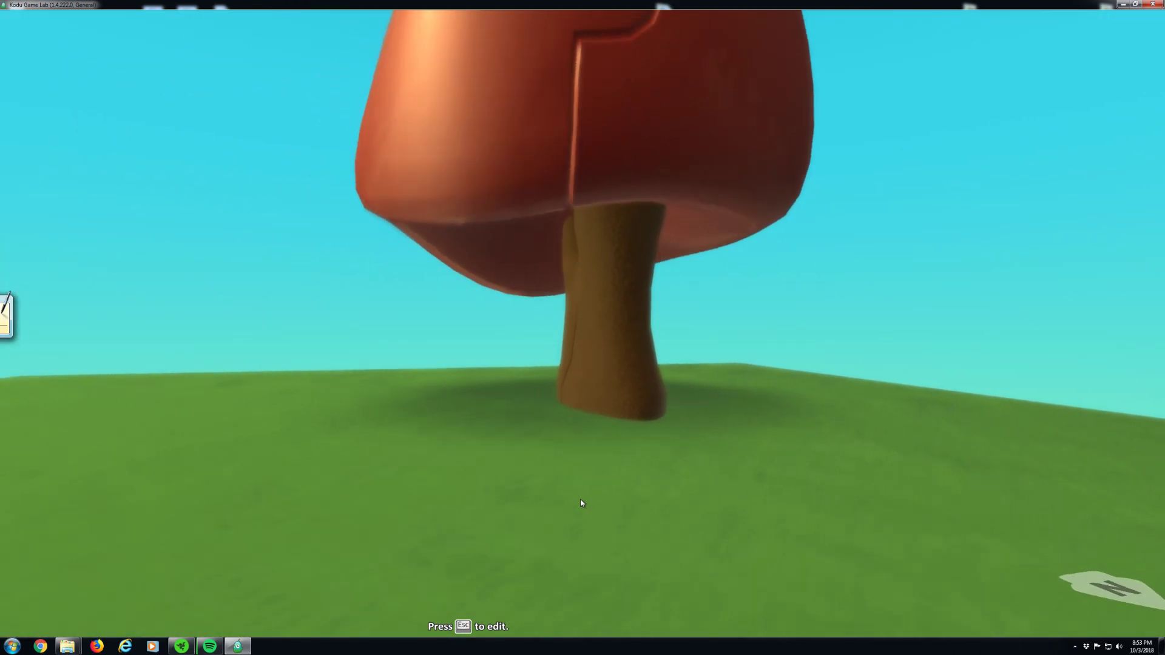
key("Down")
key("Escape")
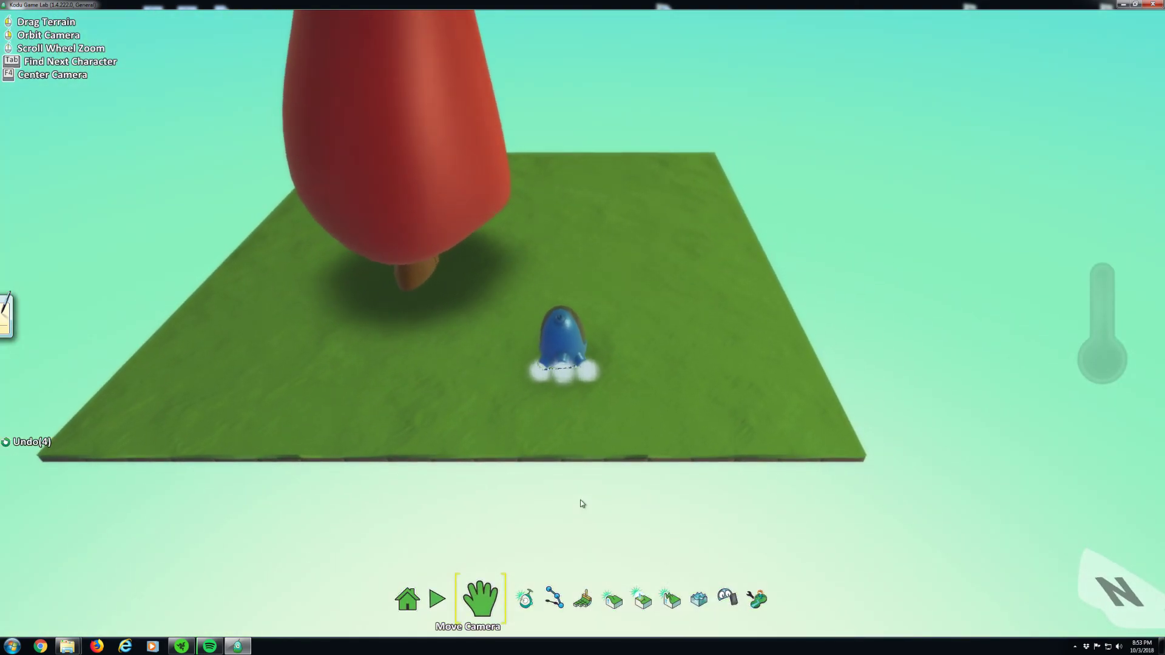